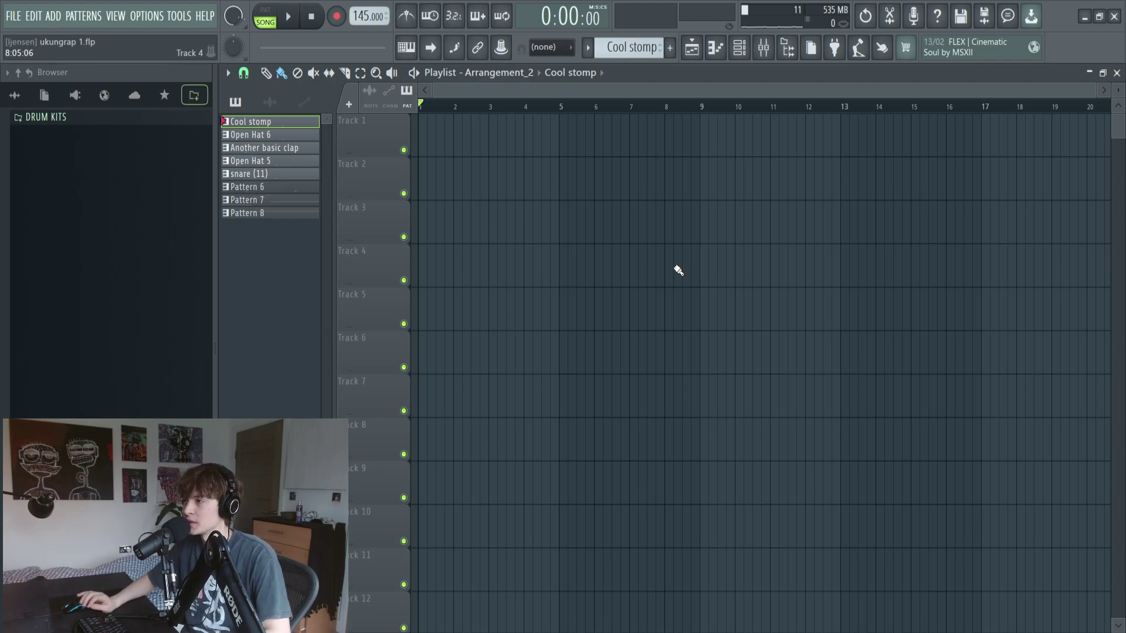
Step: Switch to Samplette in the browser and apply the Ethereal samples filter with styles Acoustic, Ambient and Emo
{"action": "key", "text": "alt+Tab"}
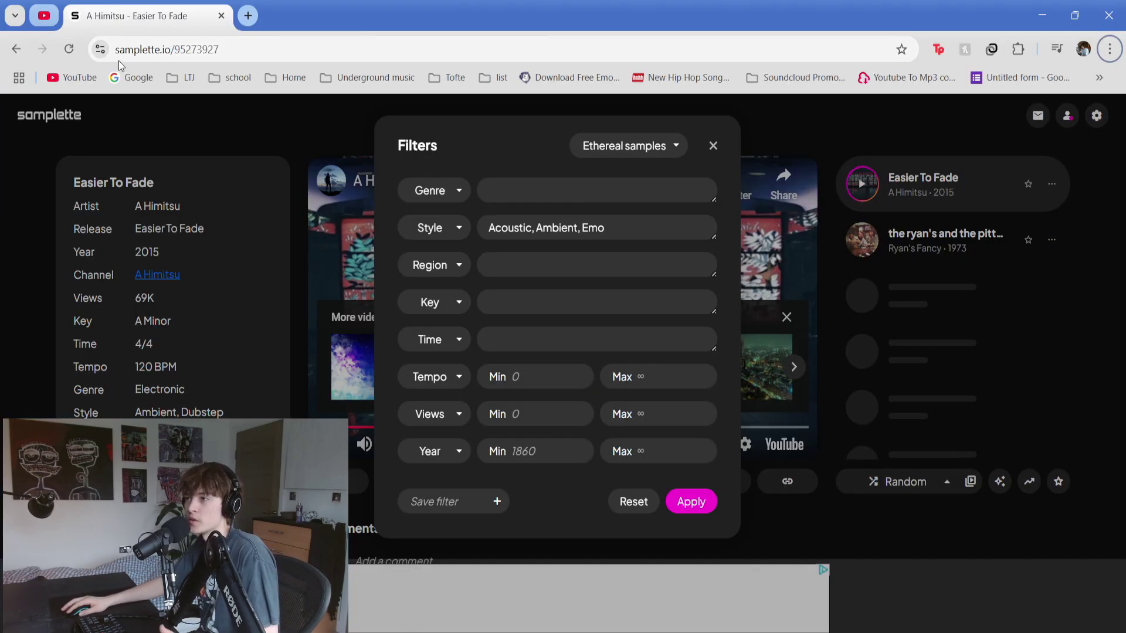
{"action": "left_click", "coordinate": [359, 348]}
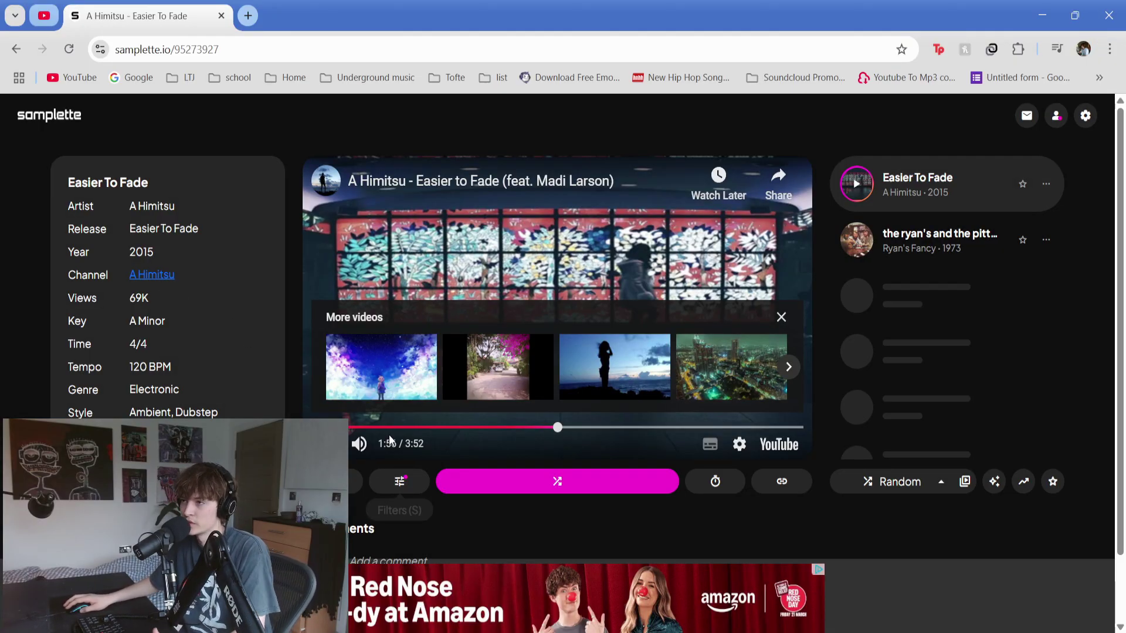
{"action": "left_click", "coordinate": [397, 482]}
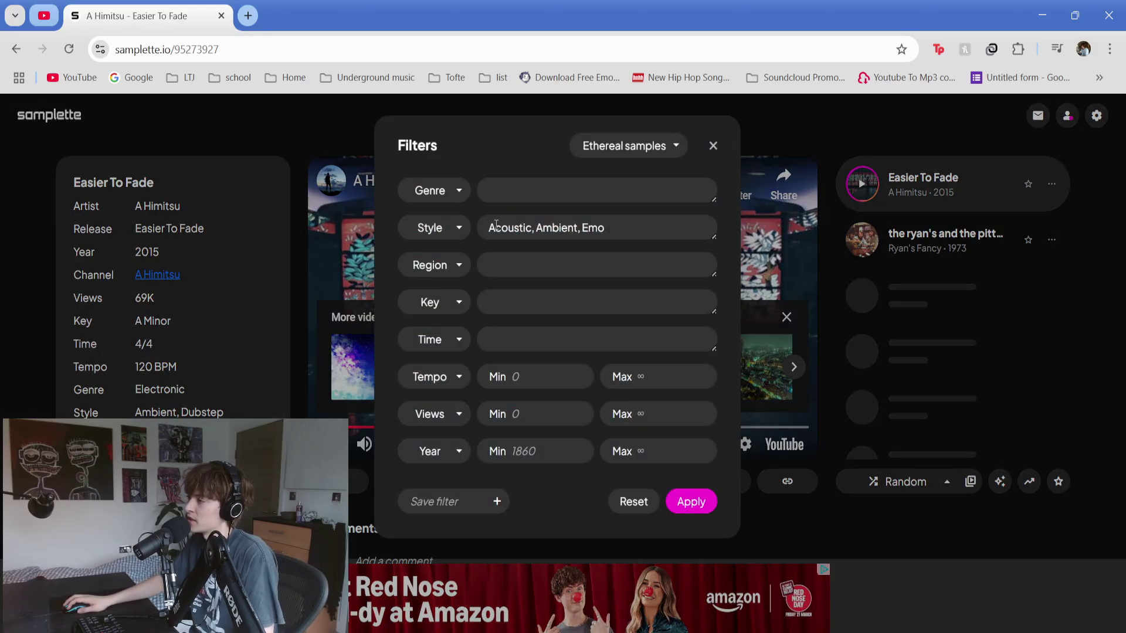
{"action": "left_click", "coordinate": [689, 503]}
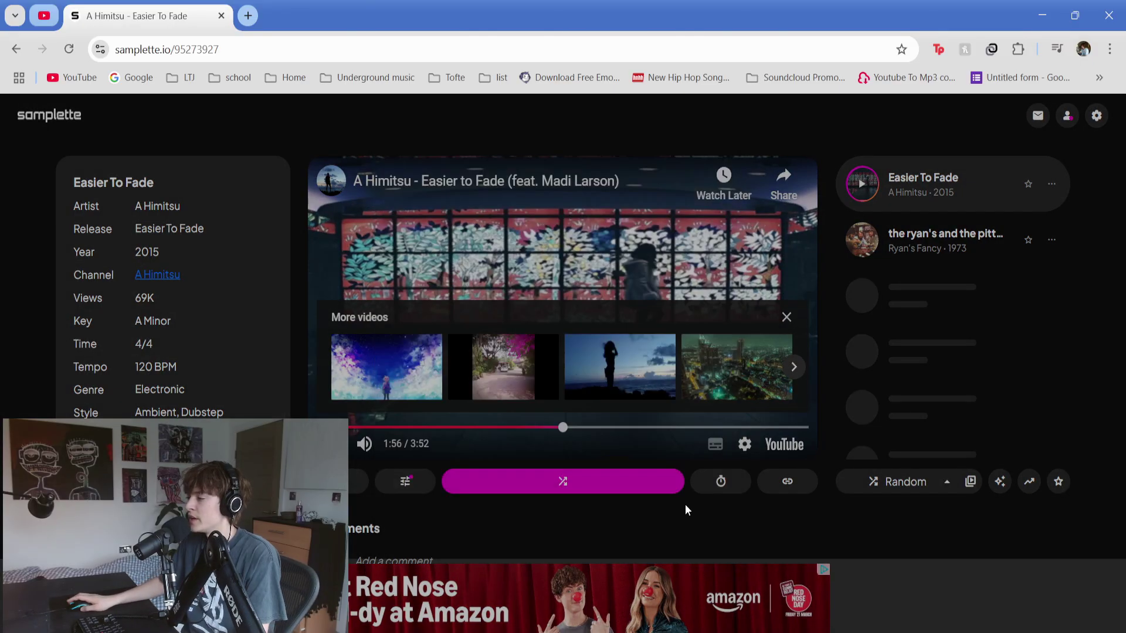
Step: Load random samples up to Shoulder To Hand by Helios and skip ahead to preview it
{"action": "left_click", "coordinate": [471, 471]}
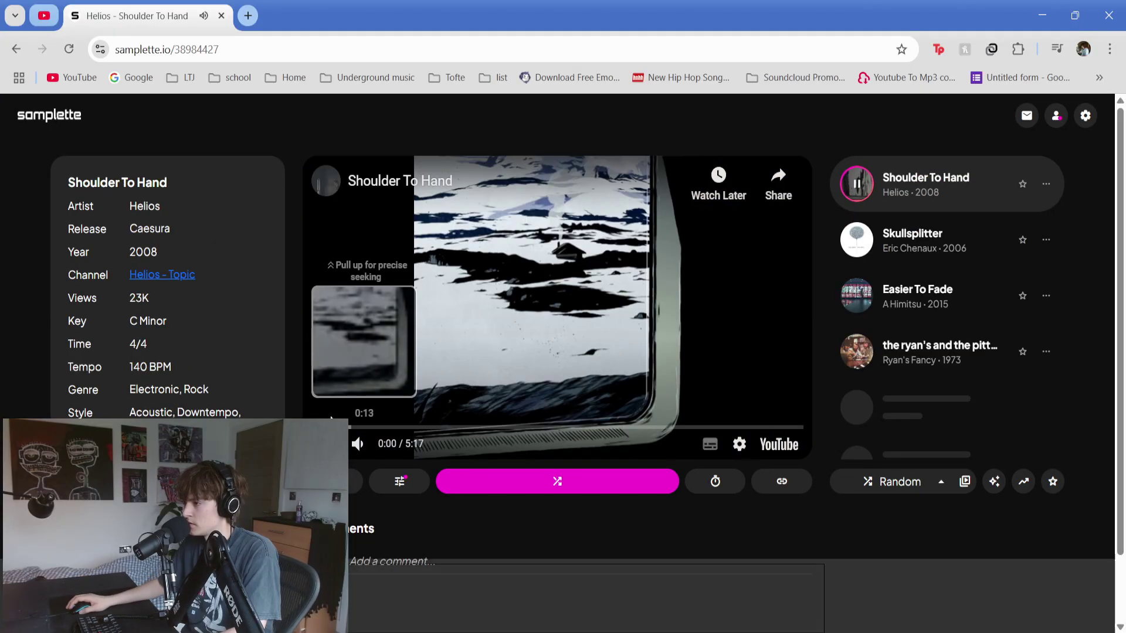
{"action": "left_click", "coordinate": [343, 427]}
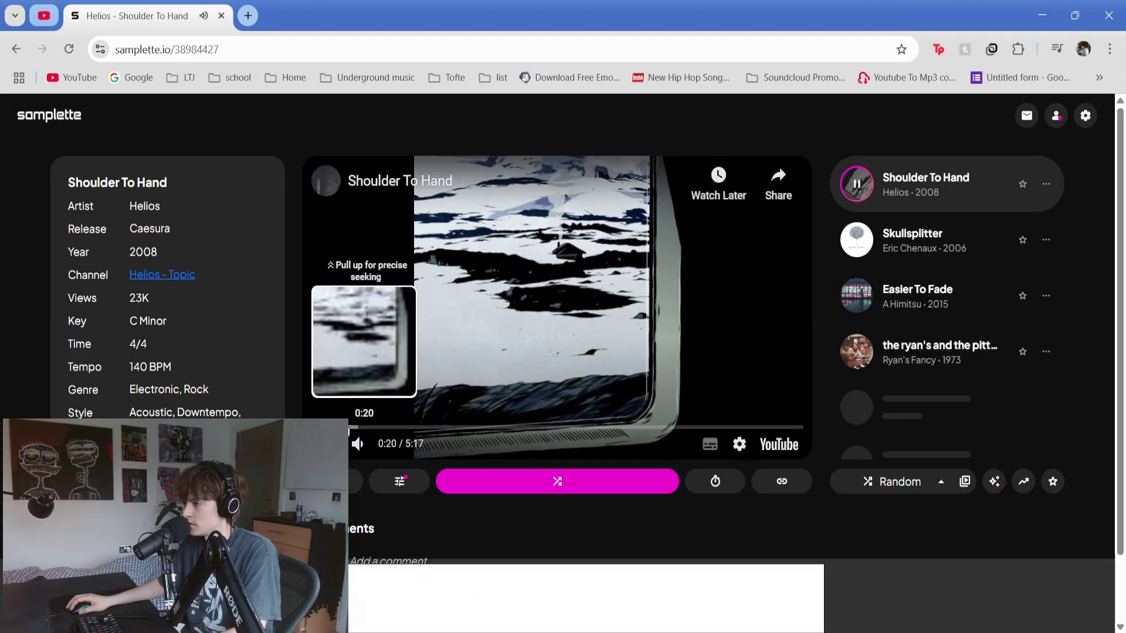
{"action": "left_click", "coordinate": [396, 427]}
Step: Play Easier To Fade by A Himitsu from the history list and preview several points of the track
{"action": "left_click", "coordinate": [880, 311]}
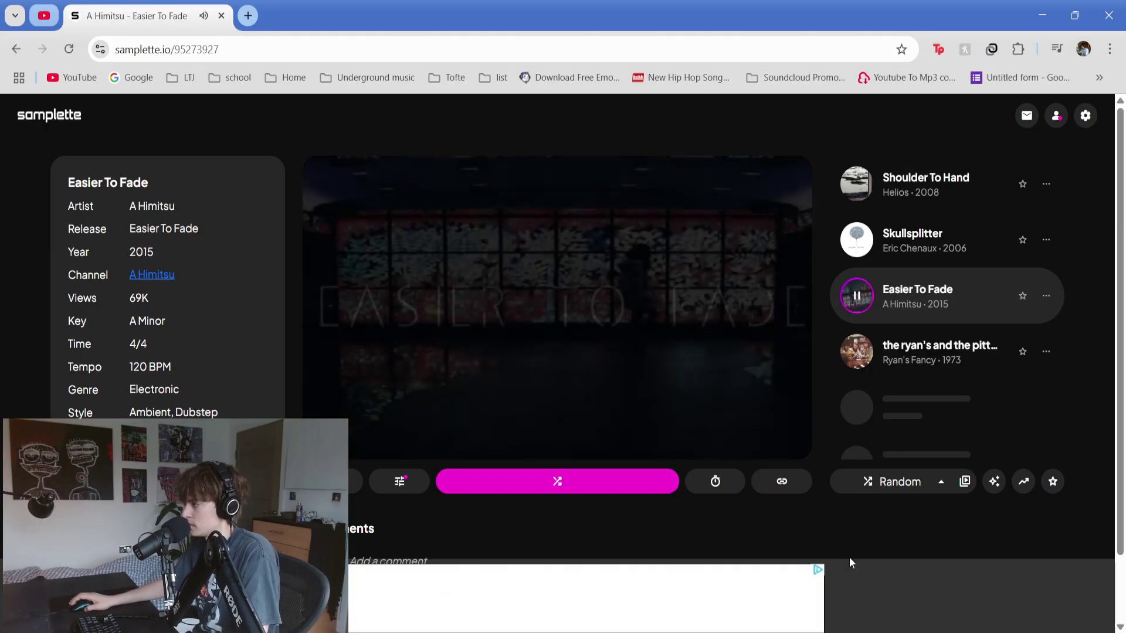
{"action": "scroll", "coordinate": [897, 377], "scroll_direction": "down", "scroll_amount": 1}
{"action": "scroll", "coordinate": [820, 526], "scroll_direction": "up", "scroll_amount": 1}
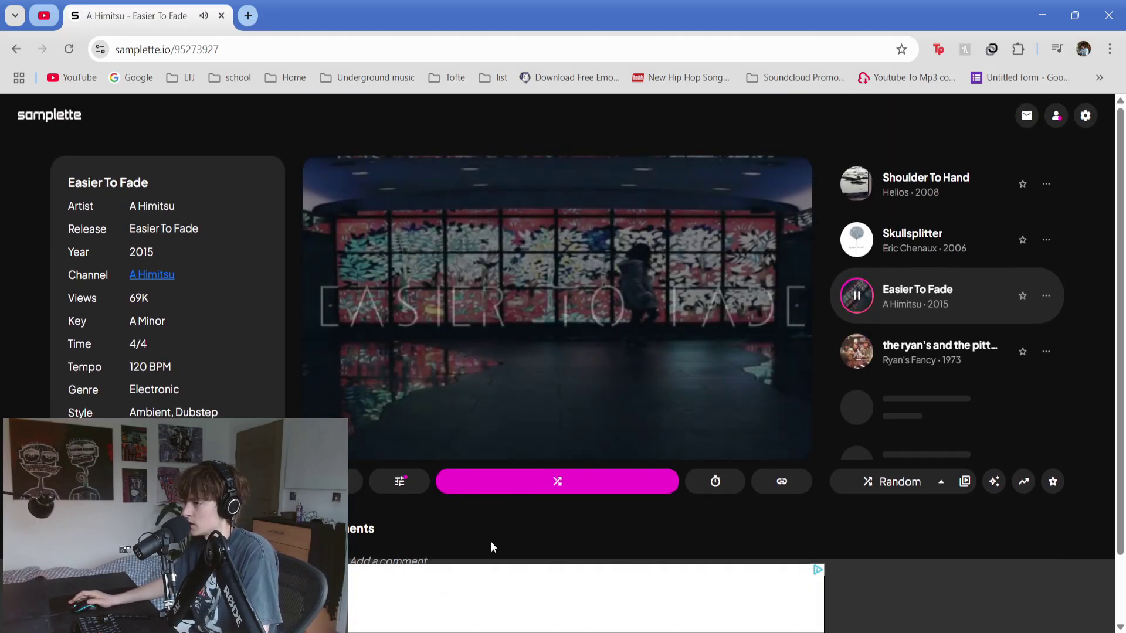
{"action": "key", "text": "space"}
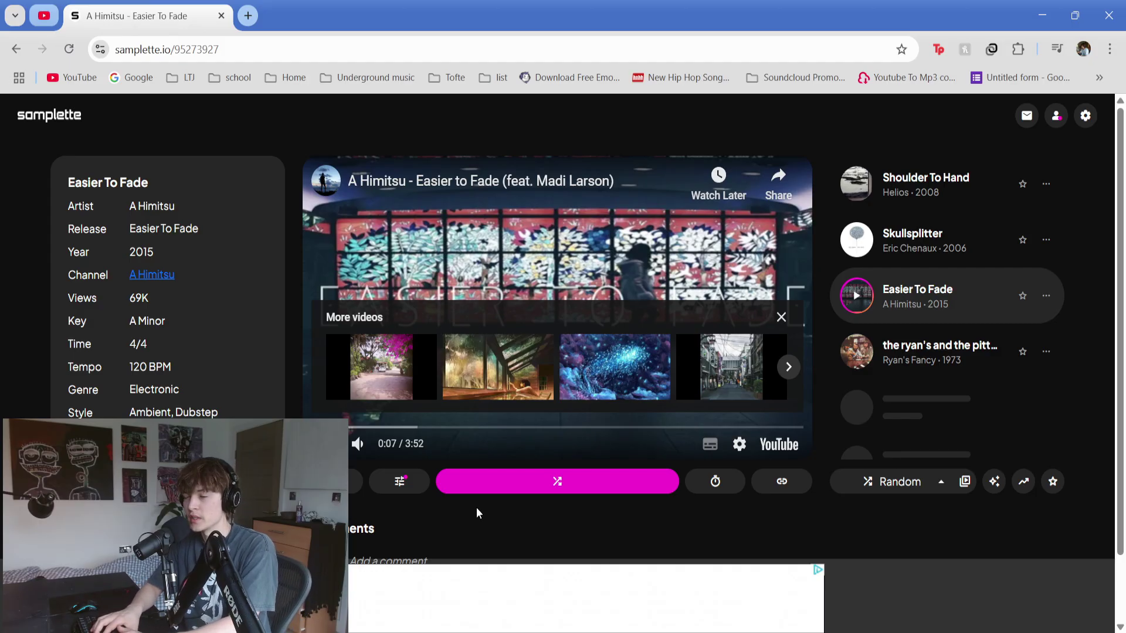
{"action": "key", "text": "5"}
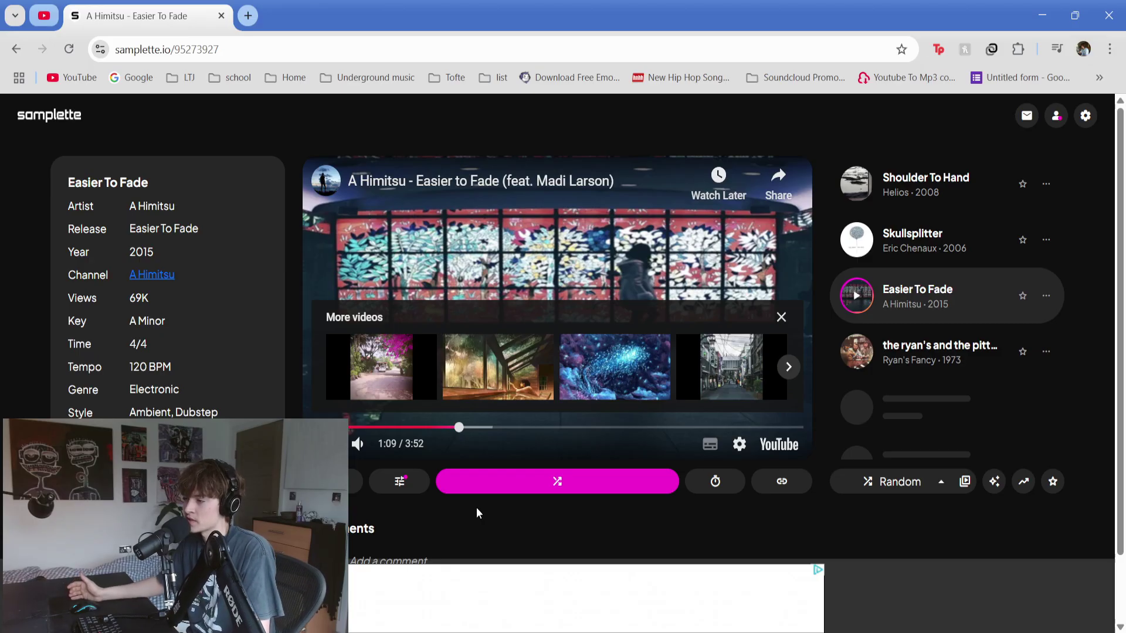
{"action": "key", "text": "4"}
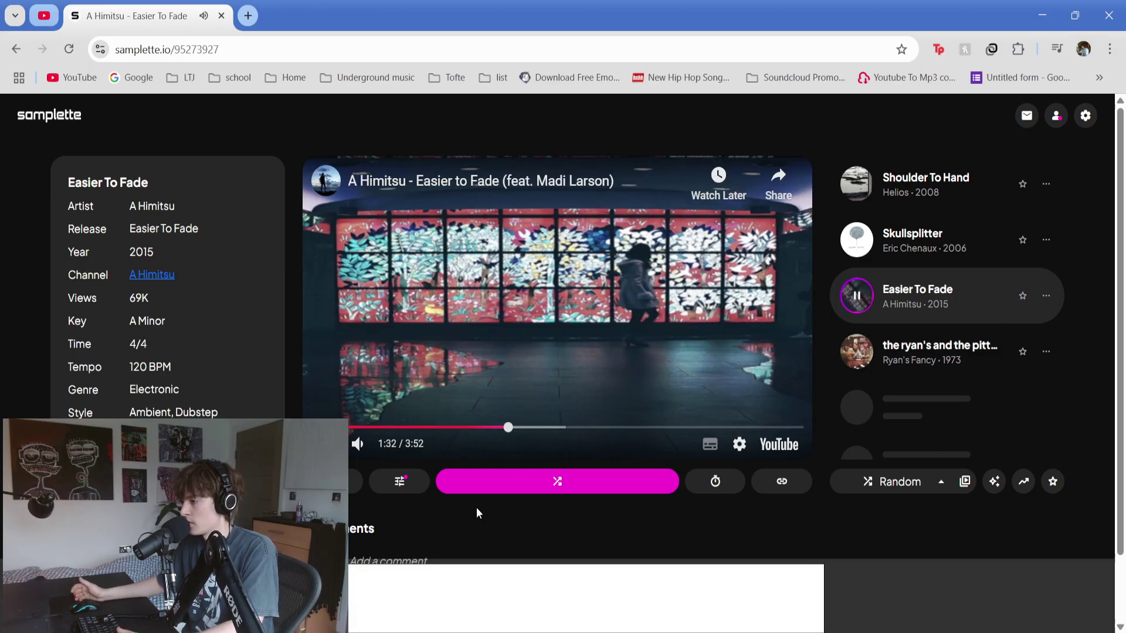
{"action": "key", "text": "5"}
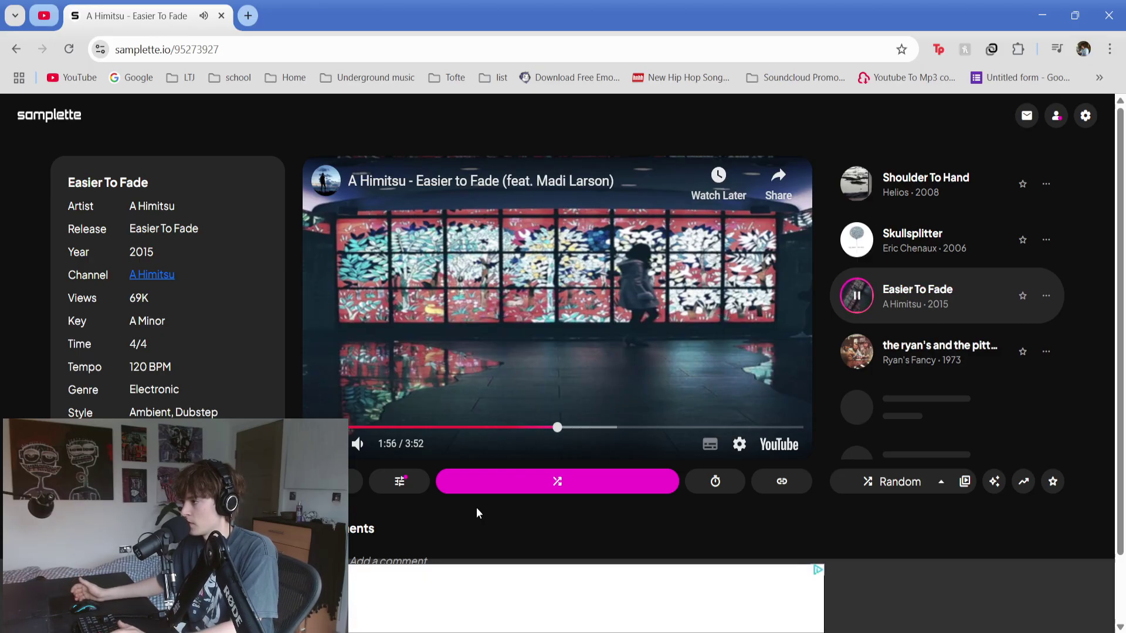
{"action": "key", "text": "6"}
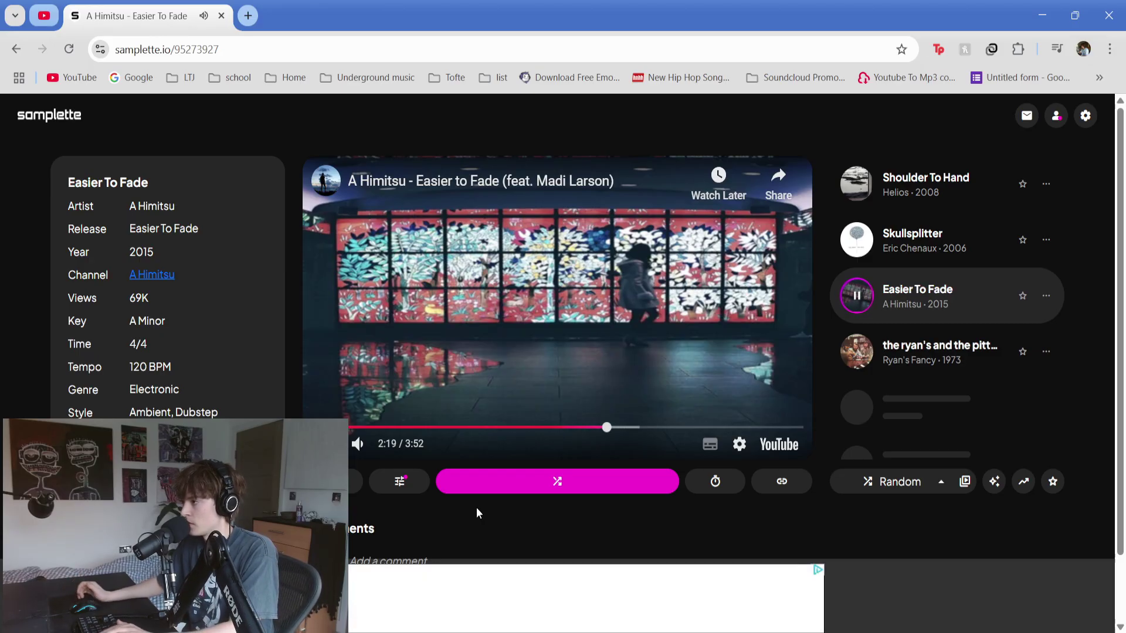
Step: Switch to the YouTube results for ambient samples, limit them to playlists, and browse the list
{"action": "key", "text": "ctrl+1"}
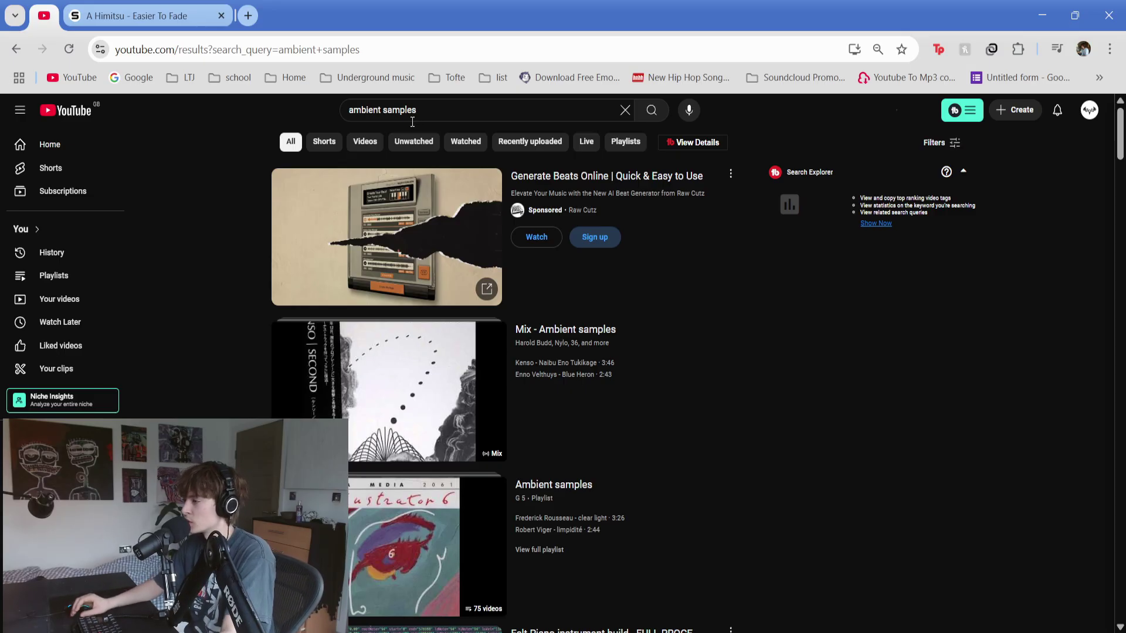
{"action": "left_click", "coordinate": [941, 143]}
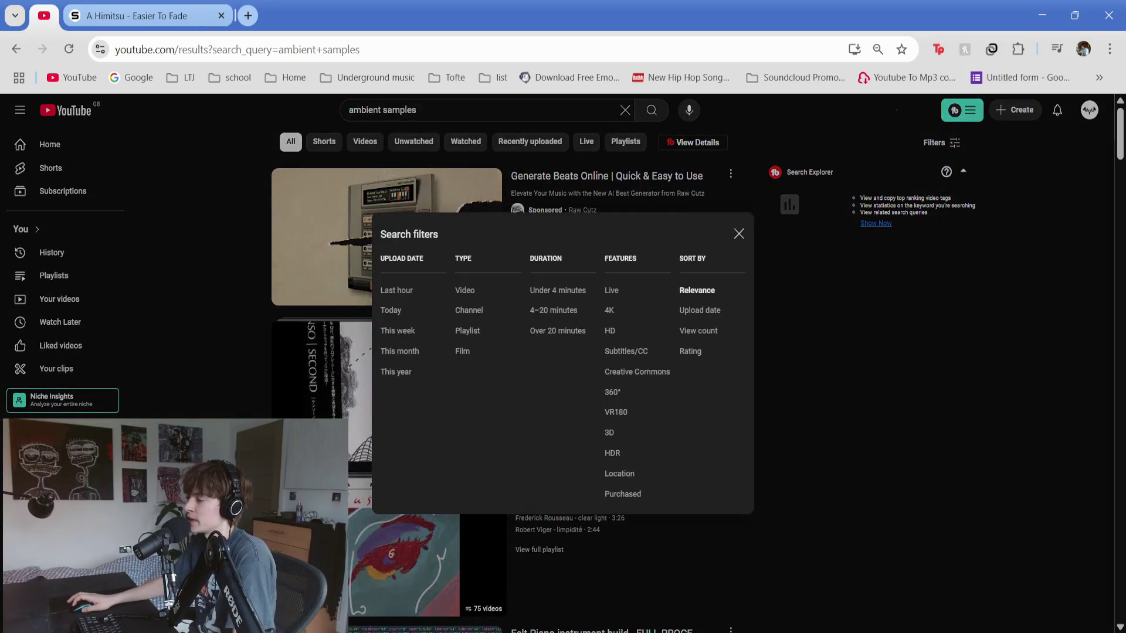
{"action": "left_click", "coordinate": [390, 323]}
{"action": "scroll", "coordinate": [588, 478], "scroll_direction": "down", "scroll_amount": 20}
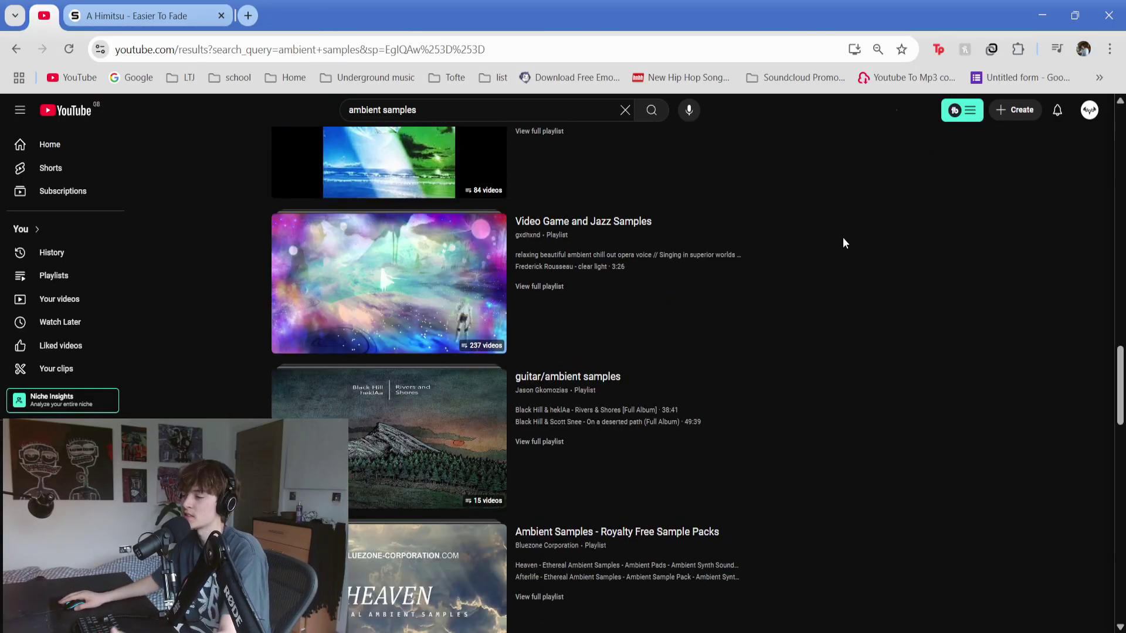
{"action": "scroll", "coordinate": [843, 238], "scroll_direction": "down", "scroll_amount": 10}
{"action": "scroll", "coordinate": [785, 347], "scroll_direction": "down", "scroll_amount": 13}
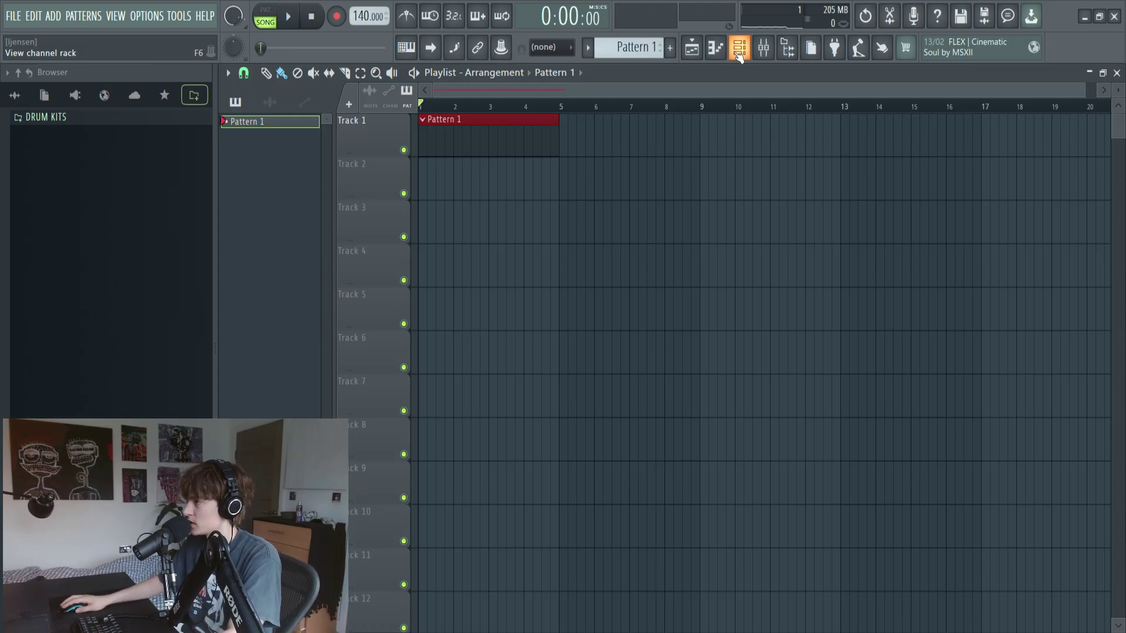
Step: Switch to FL Studio and bring up the channel rack to look at the Atoms channel
{"action": "left_click", "coordinate": [739, 50]}
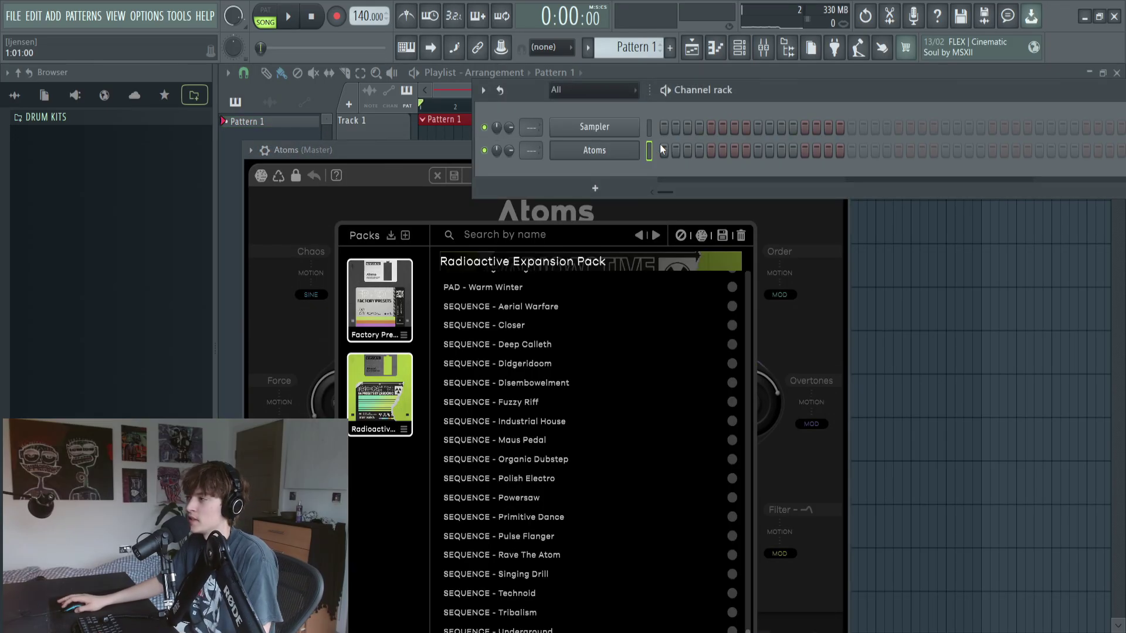
{"action": "right_click", "coordinate": [659, 144]}
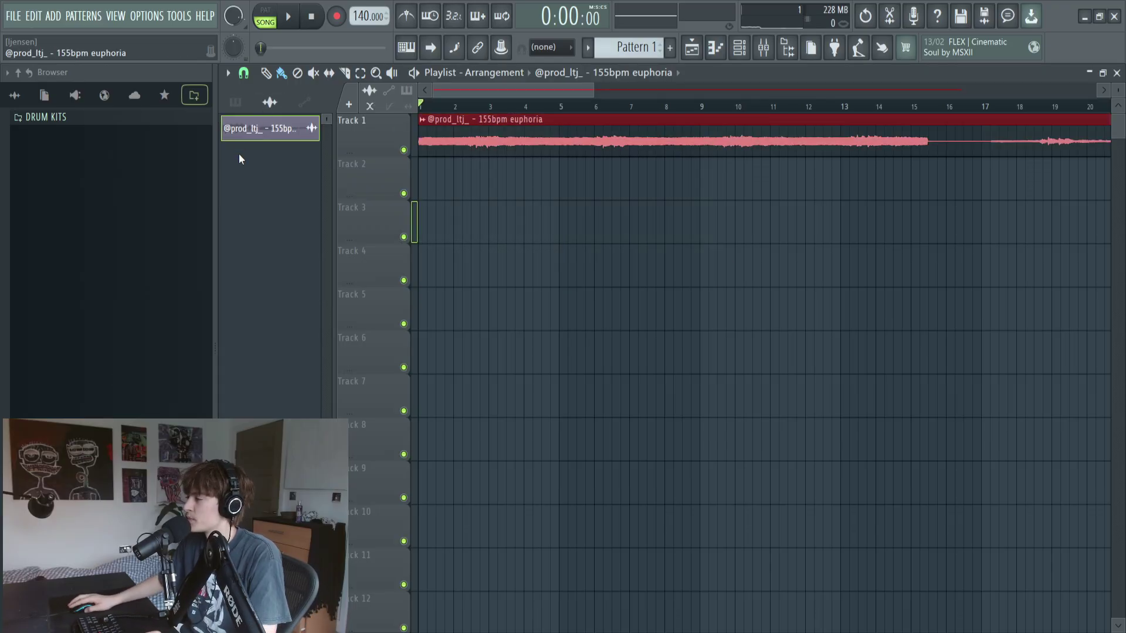
Step: Play the 155bpm euphoria audio clip on Track 1 and raise its gain to 1.6 dB
{"action": "key", "text": "space"}
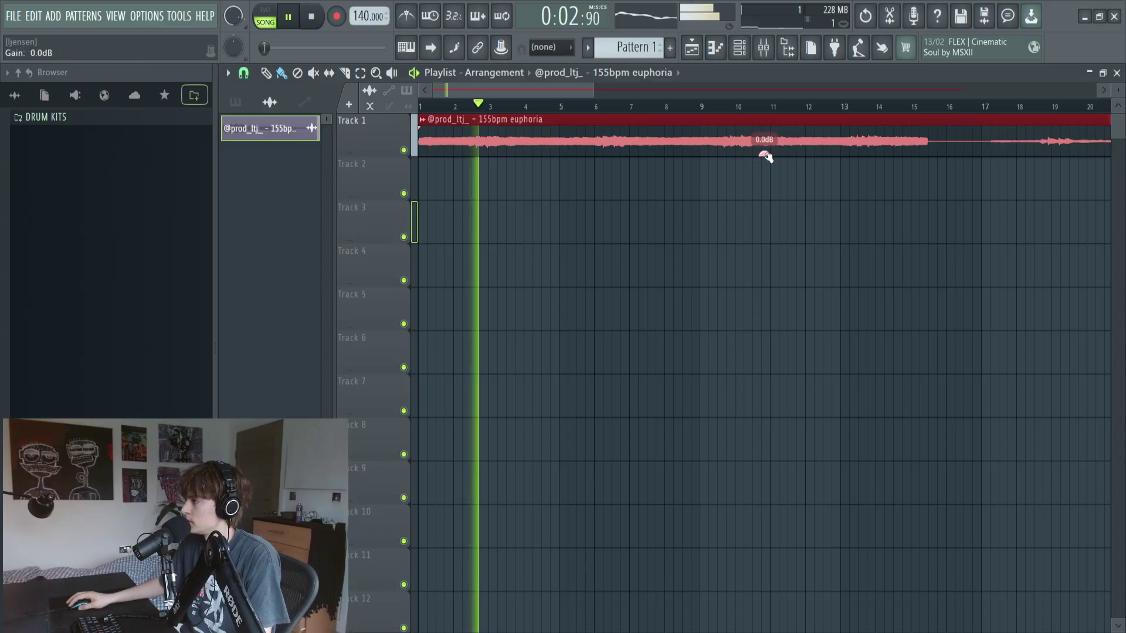
{"action": "left_click_drag", "start_coordinate": [764, 153], "coordinate": [765, 150]}
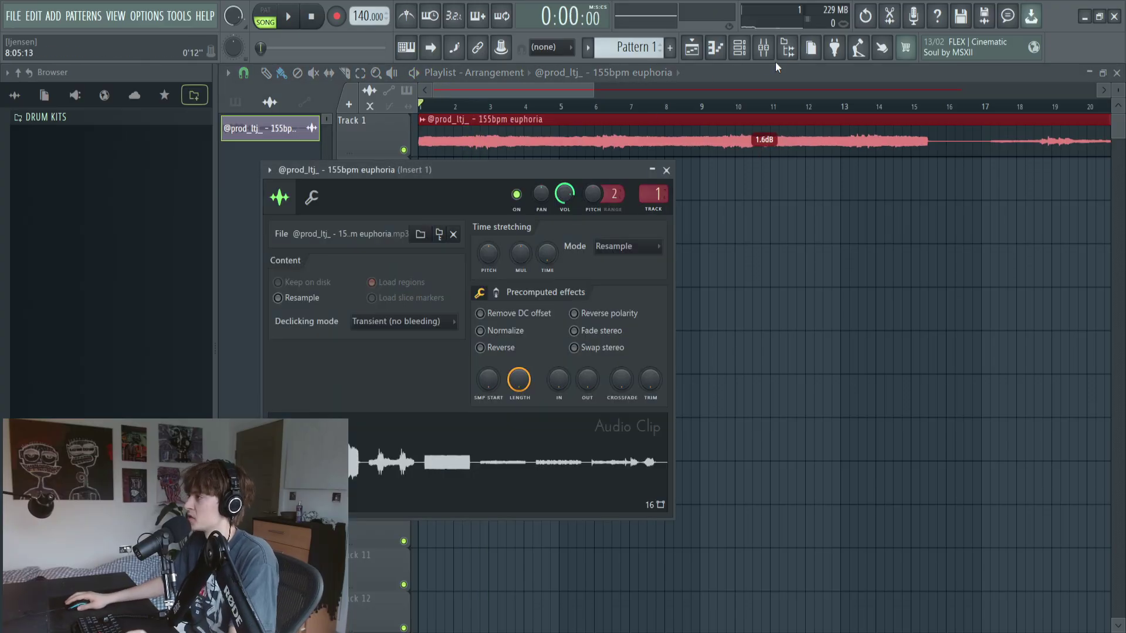
Step: Try ValhallaVintageVerb directly on mixer Insert 1 and adjust its decay
{"action": "left_click", "coordinate": [763, 48]}
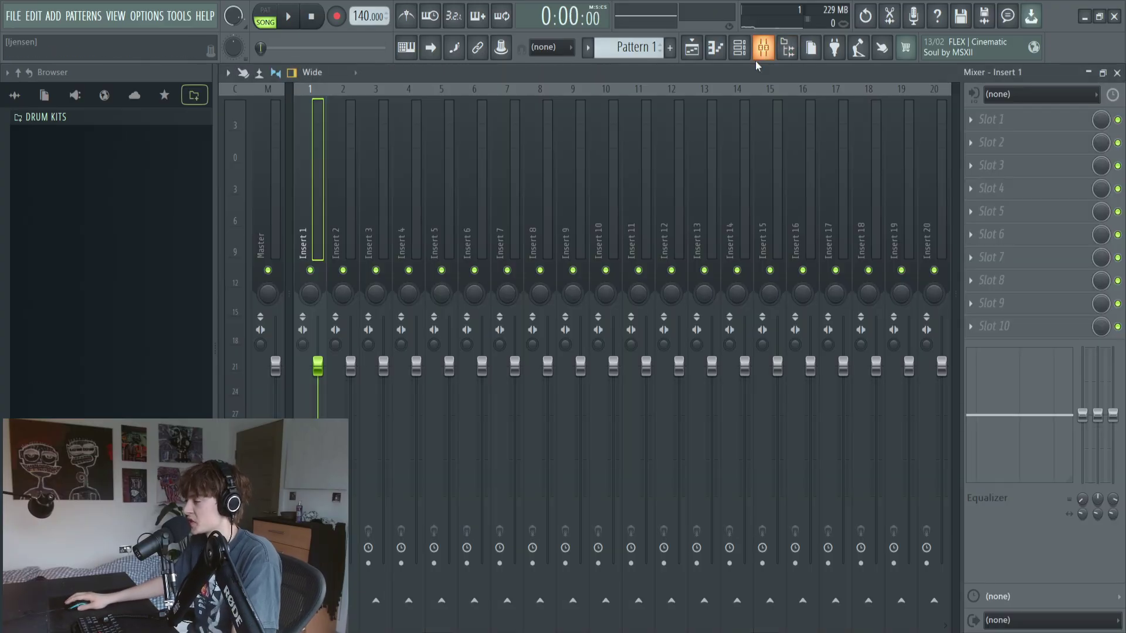
{"action": "left_click", "coordinate": [962, 119]}
{"action": "left_click", "coordinate": [510, 521]}
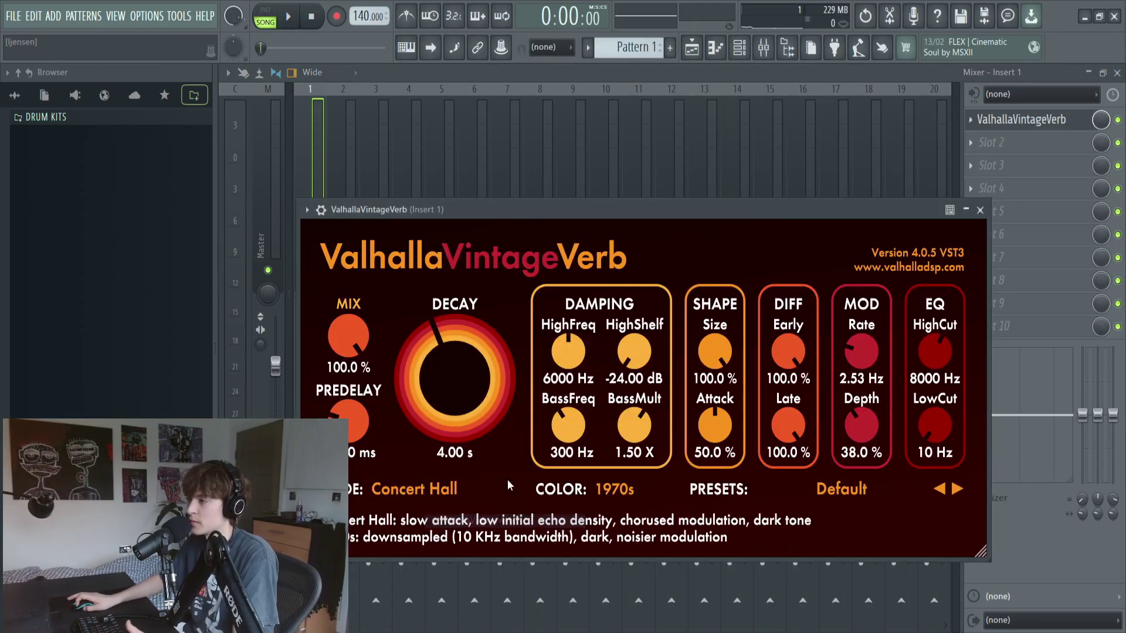
{"action": "left_click_drag", "start_coordinate": [447, 388], "coordinate": [434, 336]}
{"action": "left_click_drag", "start_coordinate": [449, 387], "coordinate": [447, 373]}
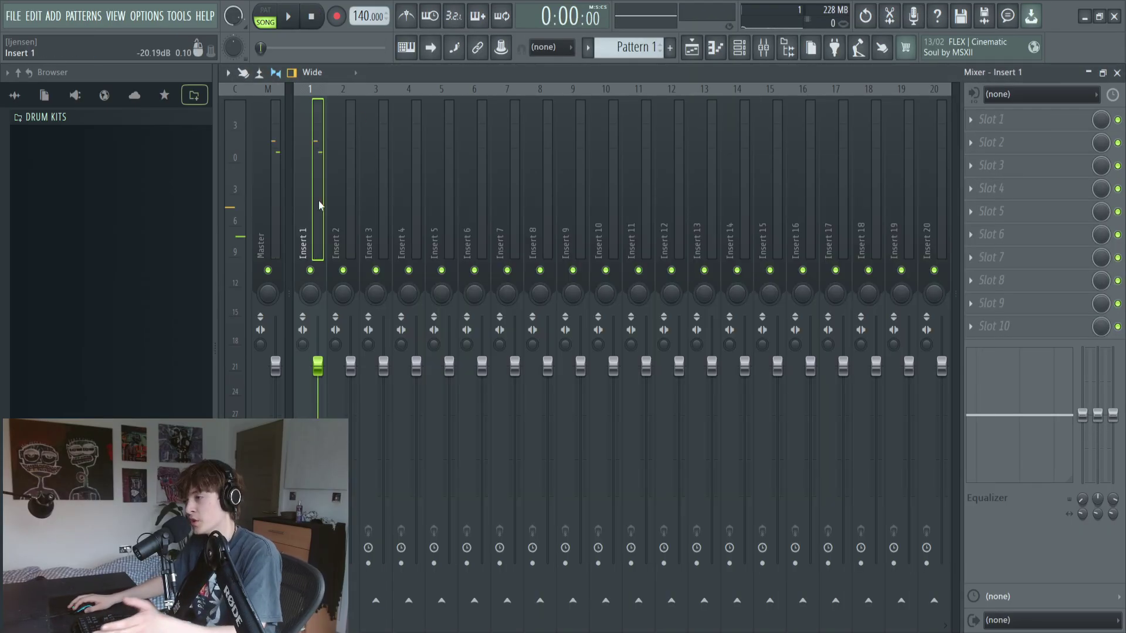
Step: Send mixer Insert 1 to Insert 3 and load ValhallaVintageVerb in the first effect slot of Insert 3
{"action": "left_click", "coordinate": [376, 601]}
{"action": "left_click", "coordinate": [377, 156]}
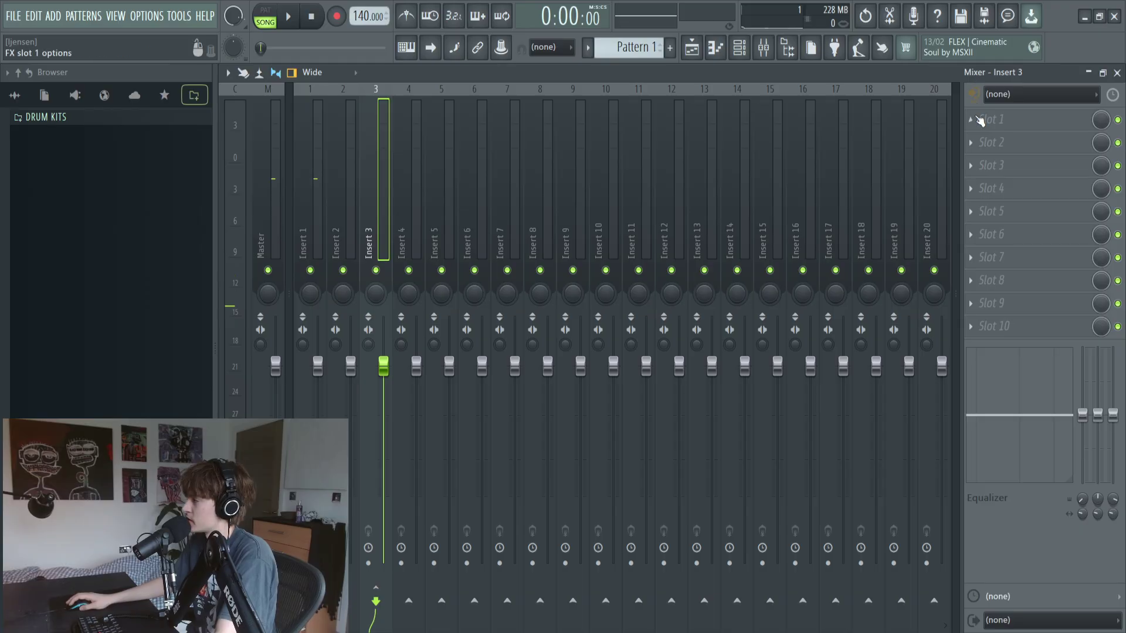
{"action": "left_click", "coordinate": [963, 119]}
{"action": "left_click", "coordinate": [311, 198]}
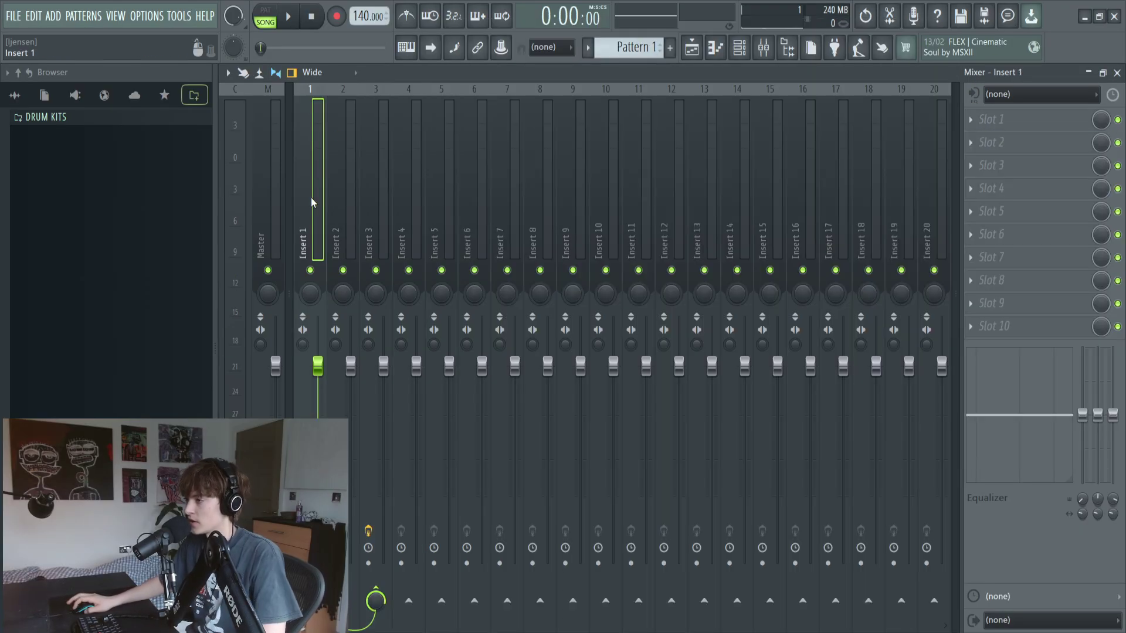
Step: Play the melody to listen to Insert 1 together with its reverb send on Insert 3
{"action": "key", "text": "space"}
{"action": "key", "text": "space"}
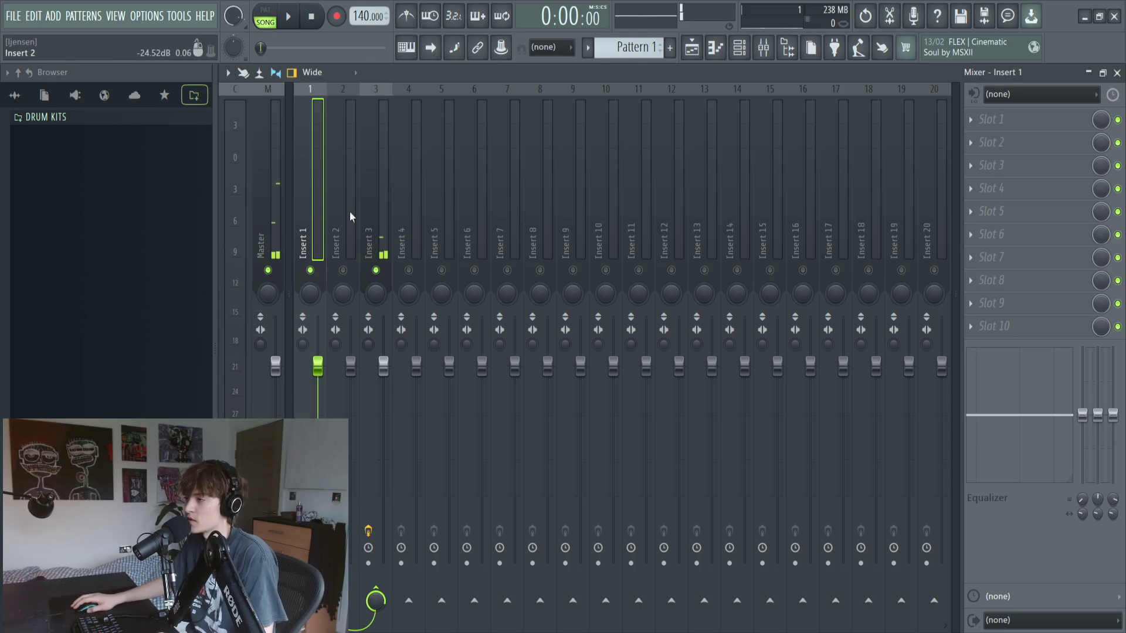
{"action": "key", "text": "space"}
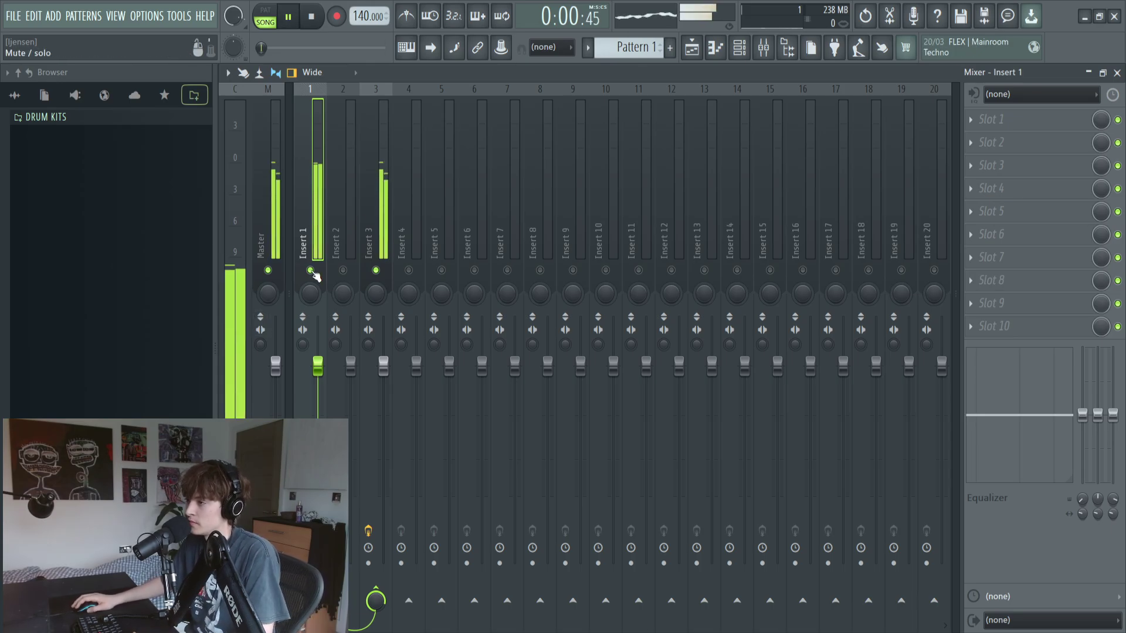
Step: Set the decay to 10.21 s and the predelay to 0 ms in ValhallaVintageVerb on Insert 3
{"action": "left_click", "coordinate": [385, 241]}
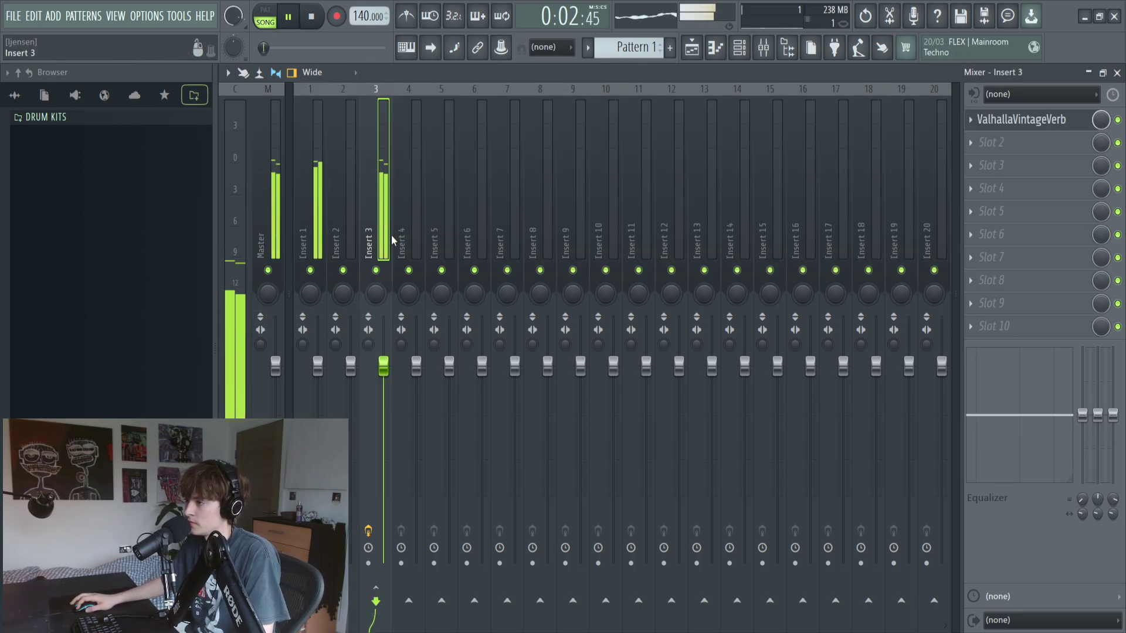
{"action": "left_click", "coordinate": [1003, 122]}
{"action": "left_click_drag", "start_coordinate": [329, 352], "coordinate": [319, 323]}
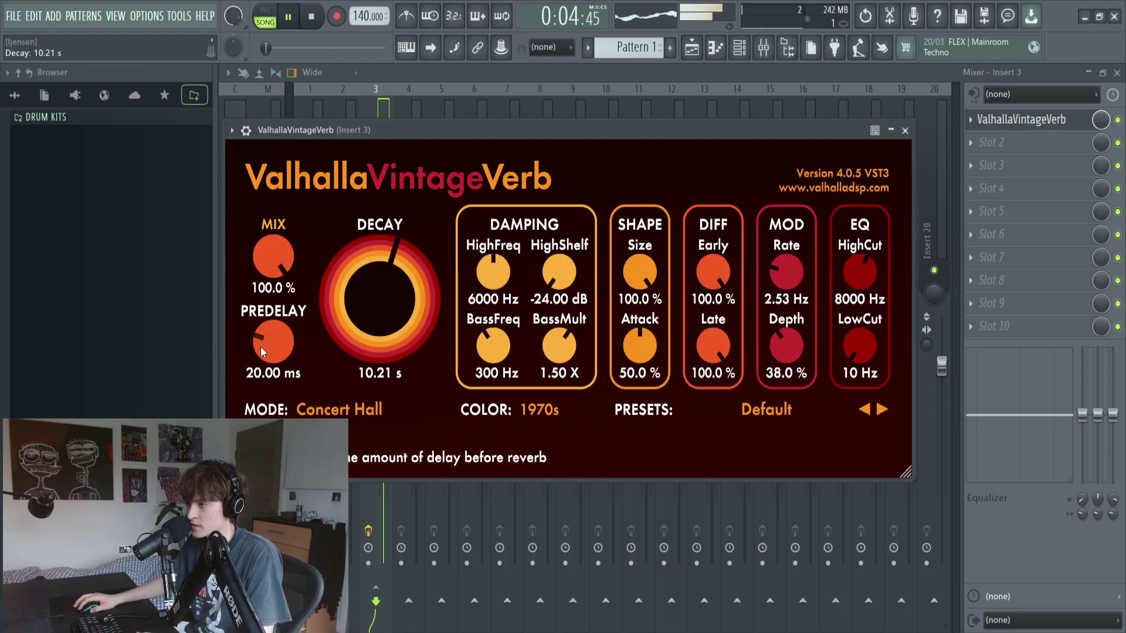
{"action": "scroll", "coordinate": [258, 355], "scroll_direction": "down", "scroll_amount": 3}
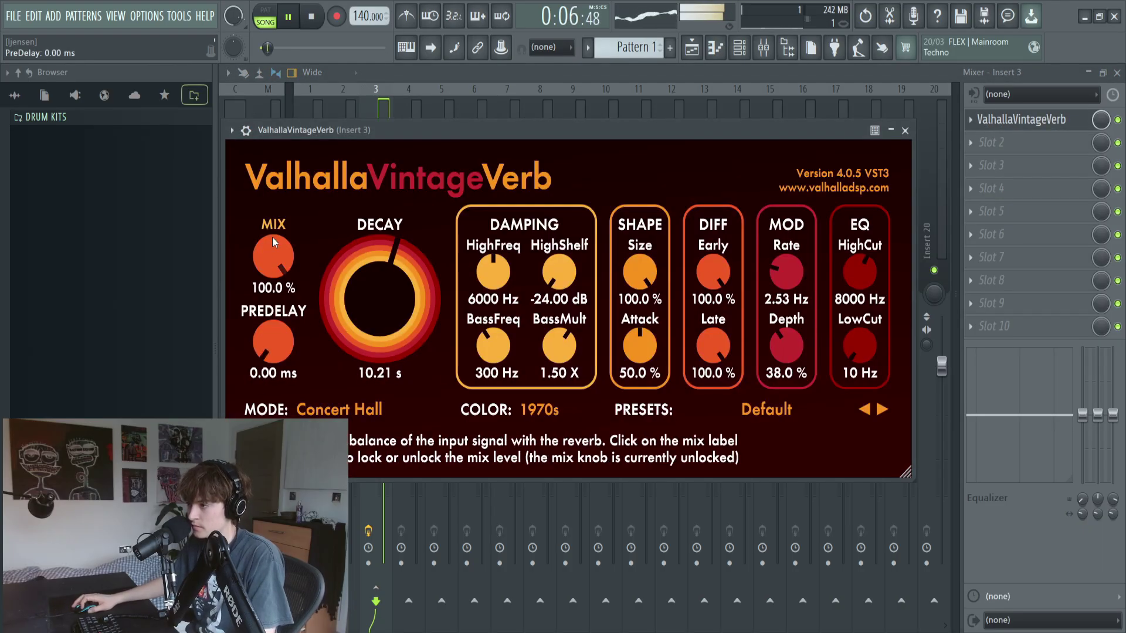
Step: Slice the Track 1 audio clip at bar 3 and half a bar further on, and delete the piece before bar 3
{"action": "scroll", "coordinate": [368, 314], "scroll_direction": "up", "scroll_amount": 3}
{"action": "scroll", "coordinate": [367, 305], "scroll_direction": "up", "scroll_amount": 3}
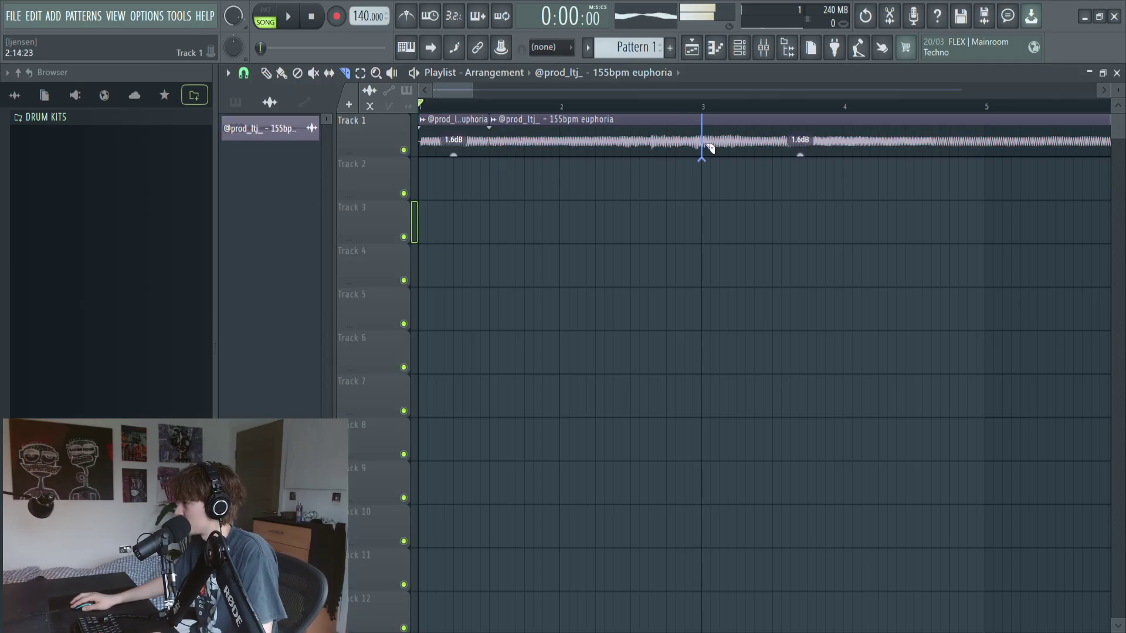
{"action": "left_click", "coordinate": [706, 145]}
{"action": "left_click", "coordinate": [773, 146]}
{"action": "key", "text": "p"}
{"action": "right_click", "coordinate": [630, 142]}
{"action": "scroll", "coordinate": [589, 172], "scroll_direction": "down", "scroll_amount": 3}
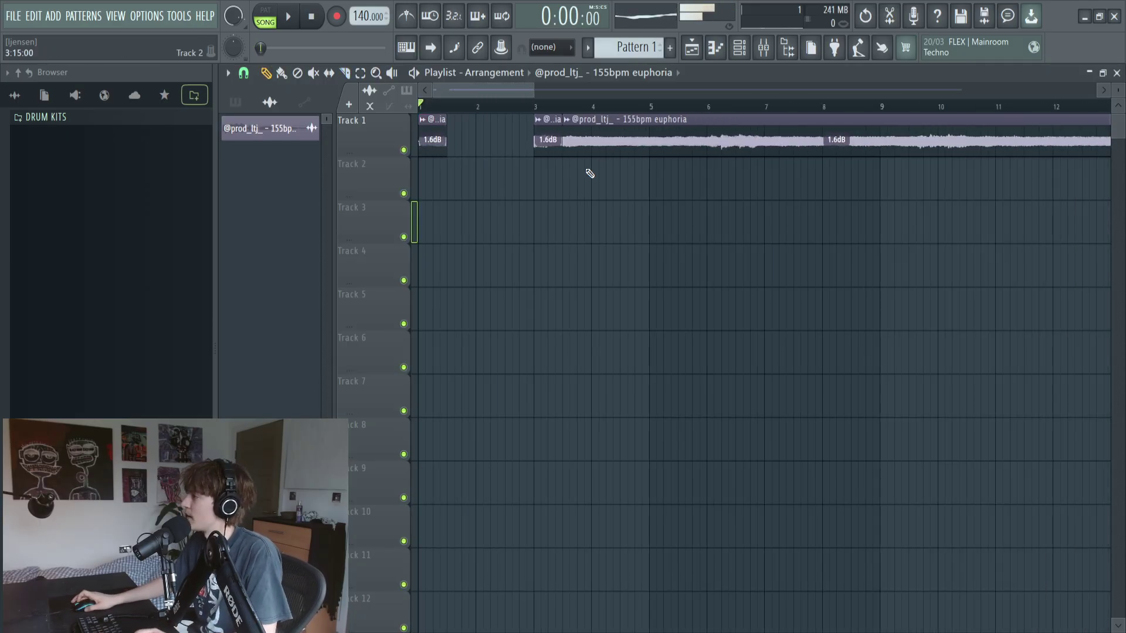
Step: Slice the Track 1 clip midway through bar 5 and just past bar 6, and delete the piece before the first cut
{"action": "key", "text": "c"}
{"action": "left_click", "coordinate": [670, 145]}
{"action": "left_click", "coordinate": [707, 149]}
{"action": "right_click", "coordinate": [651, 145]}
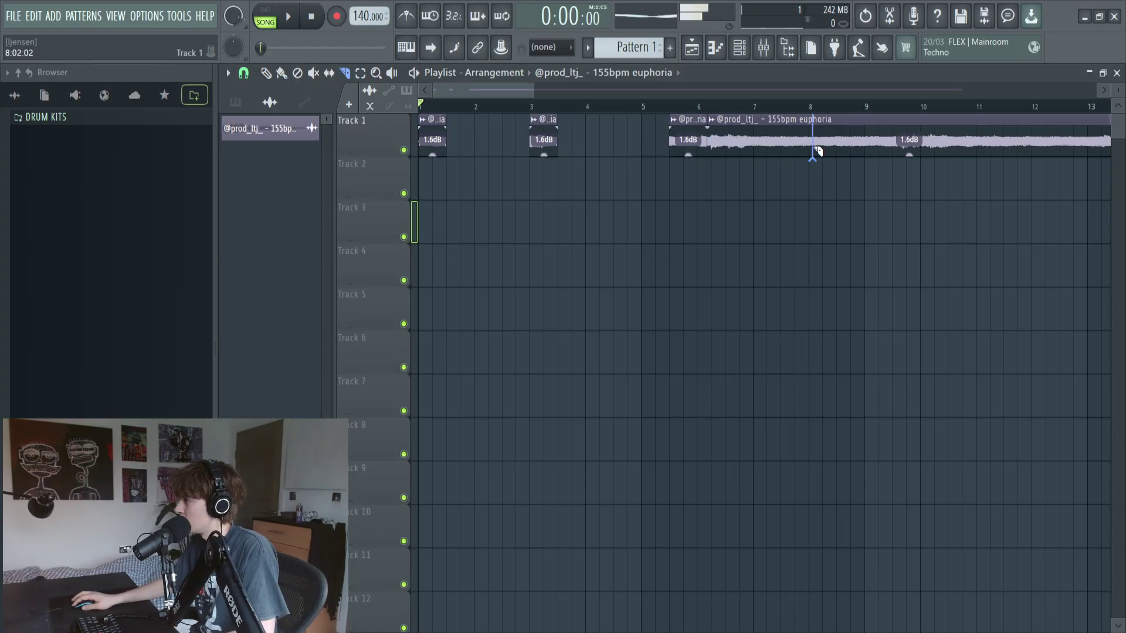
Step: Slice the Track 1 clip at bar 8 and 11 steps further on, and delete the pieces on both sides of that slice
{"action": "left_click", "coordinate": [809, 150]}
{"action": "left_click", "coordinate": [847, 149]}
{"action": "key", "text": "p"}
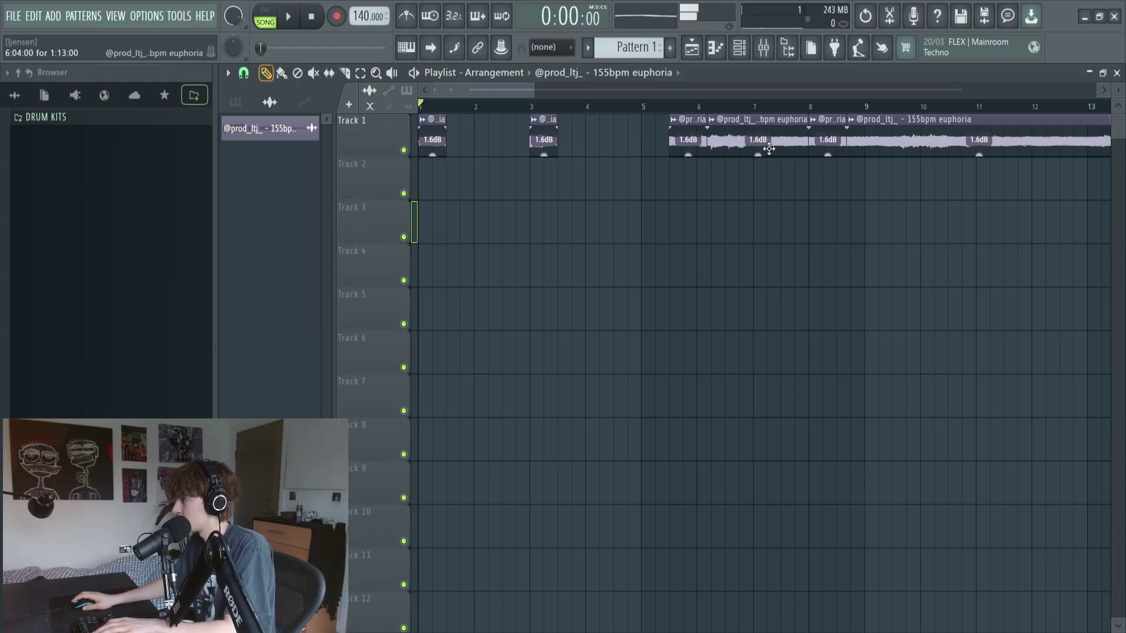
{"action": "right_click", "coordinate": [767, 149]}
{"action": "right_click", "coordinate": [848, 129]}
{"action": "left_click", "coordinate": [882, 136]}
{"action": "right_click", "coordinate": [860, 134]}
{"action": "right_click", "coordinate": [855, 140]}
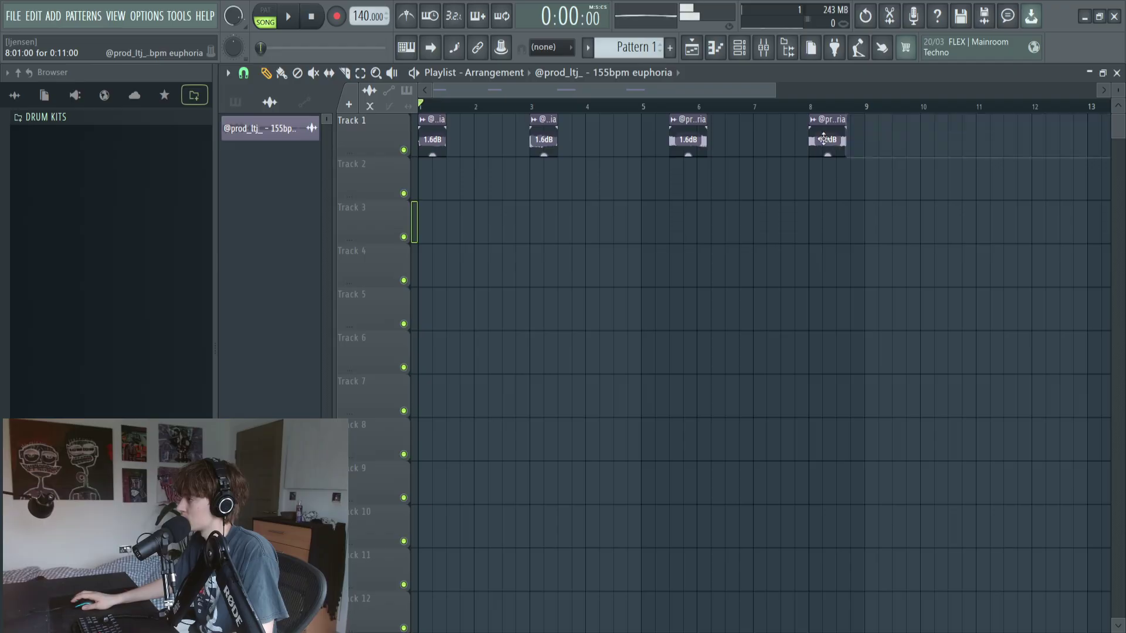
Step: Move the third slice to bar 5 and the fourth slice to bar 7 on Track 1
{"action": "left_click_drag", "start_coordinate": [827, 140], "coordinate": [596, 228]}
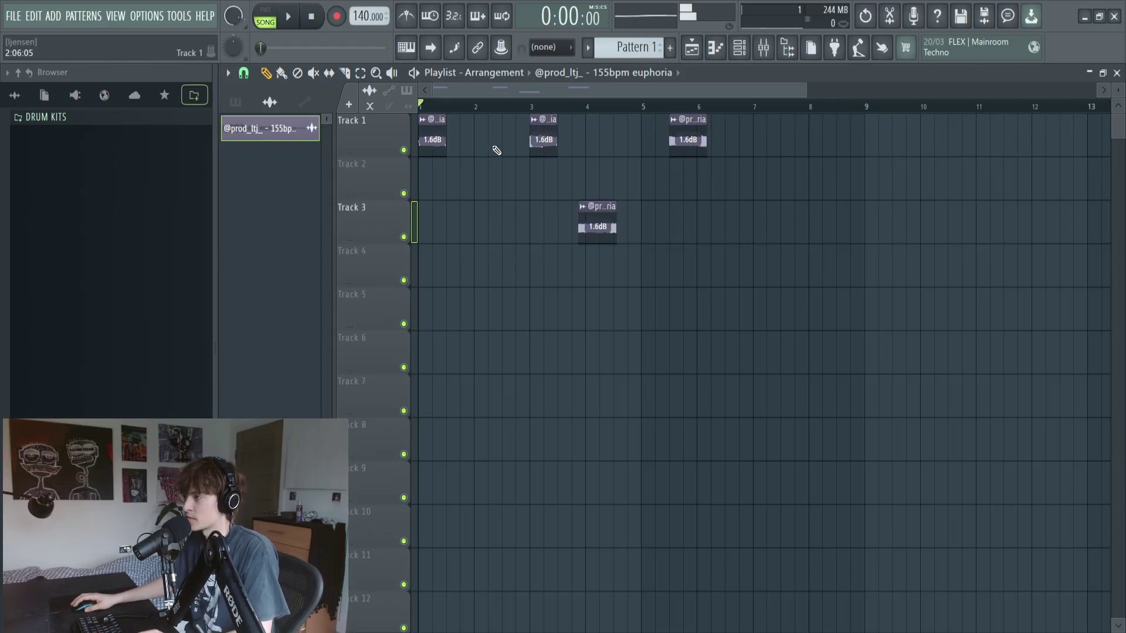
{"action": "left_click_drag", "start_coordinate": [592, 218], "coordinate": [773, 130]}
Step: Record Insert 3's reverb output onto Track 2 while the slices play, and clear the original slices from Track 1
{"action": "left_click", "coordinate": [763, 49]}
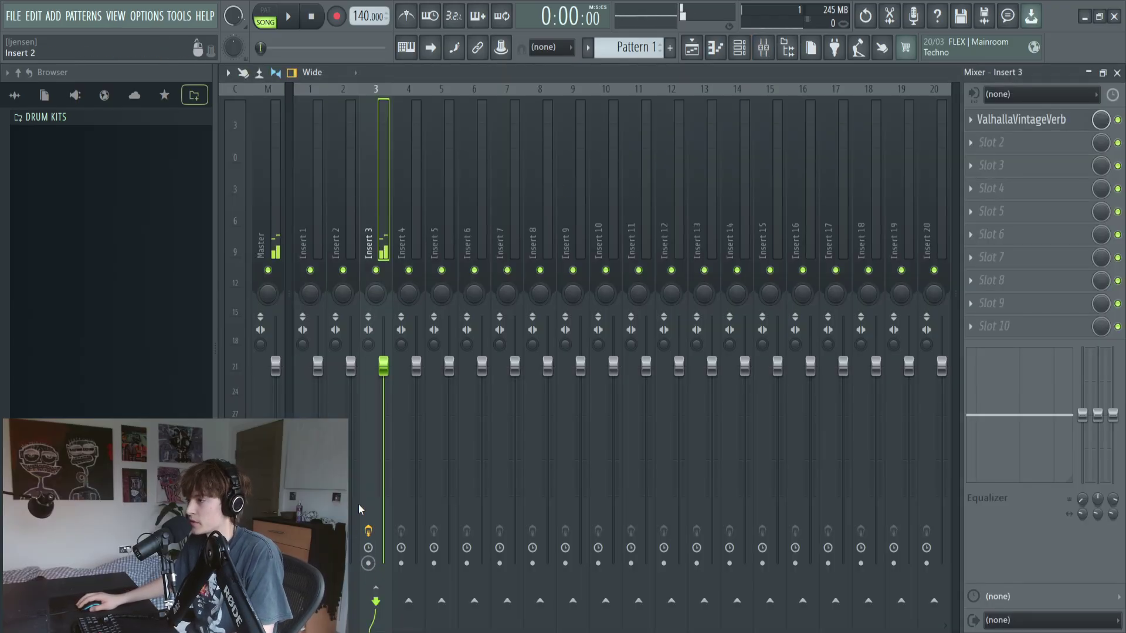
{"action": "key", "text": "F5"}
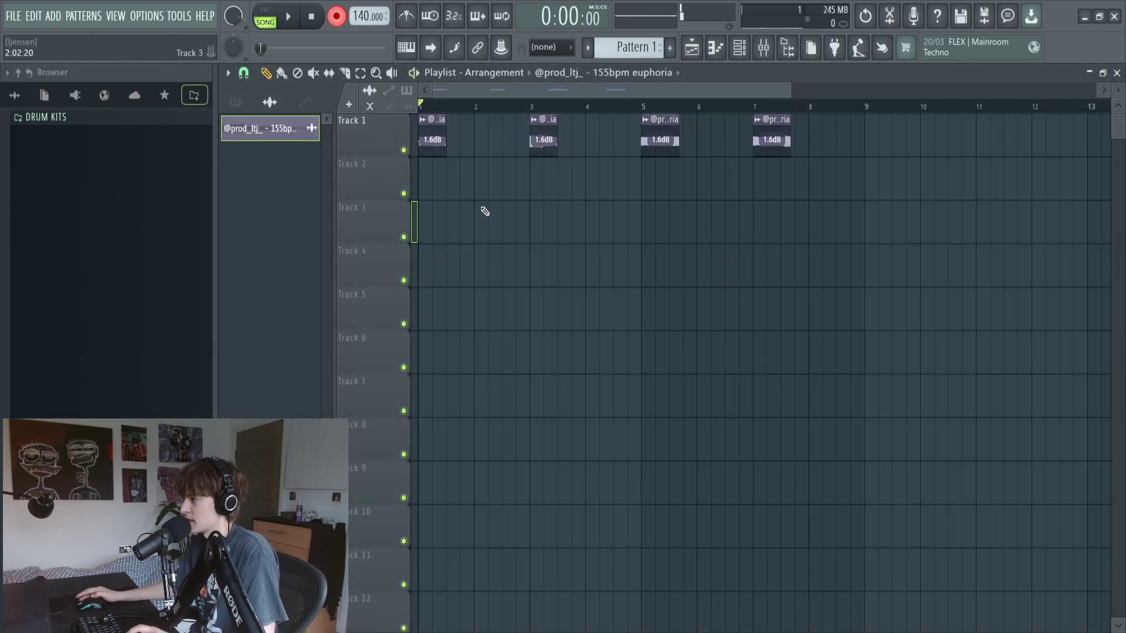
{"action": "key", "text": "space"}
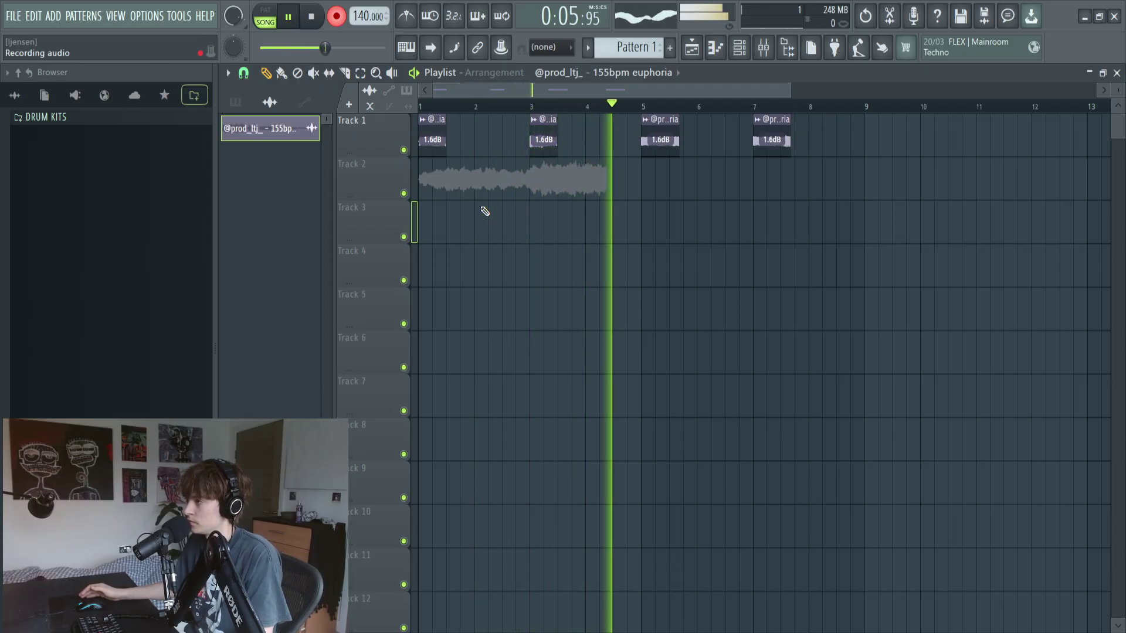
{"action": "key", "text": "space"}
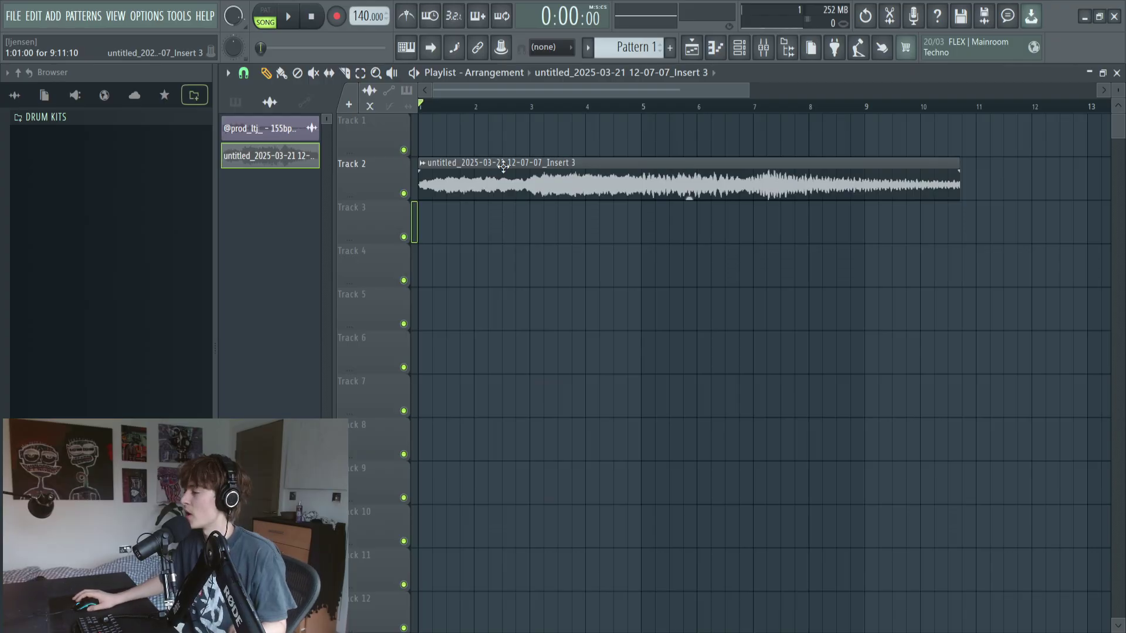
Step: Delete ValhallaVintageVerb from the first effect slot of Insert 3
{"action": "left_click", "coordinate": [764, 47]}
{"action": "left_click", "coordinate": [991, 119]}
{"action": "left_click", "coordinate": [780, 122]}
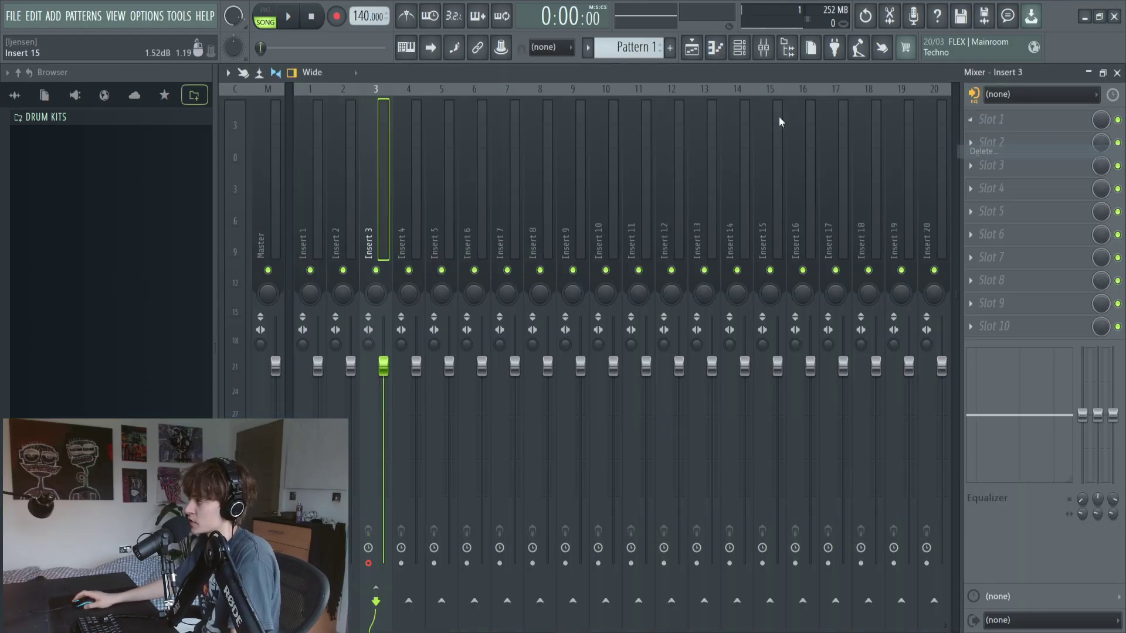
Step: Route the recorded Track 2 clip to Insert 1, and remove Insert 1's send to Insert 3
{"action": "left_click", "coordinate": [692, 49]}
{"action": "double_click", "coordinate": [487, 165]}
{"action": "key", "text": "Escape"}
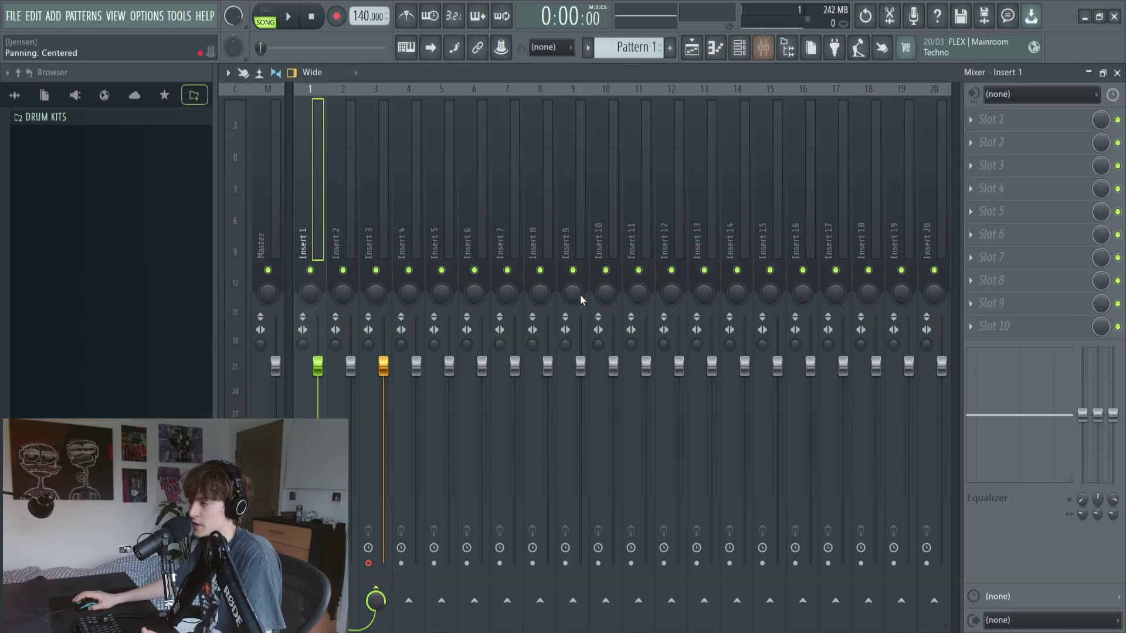
{"action": "left_click", "coordinate": [763, 47]}
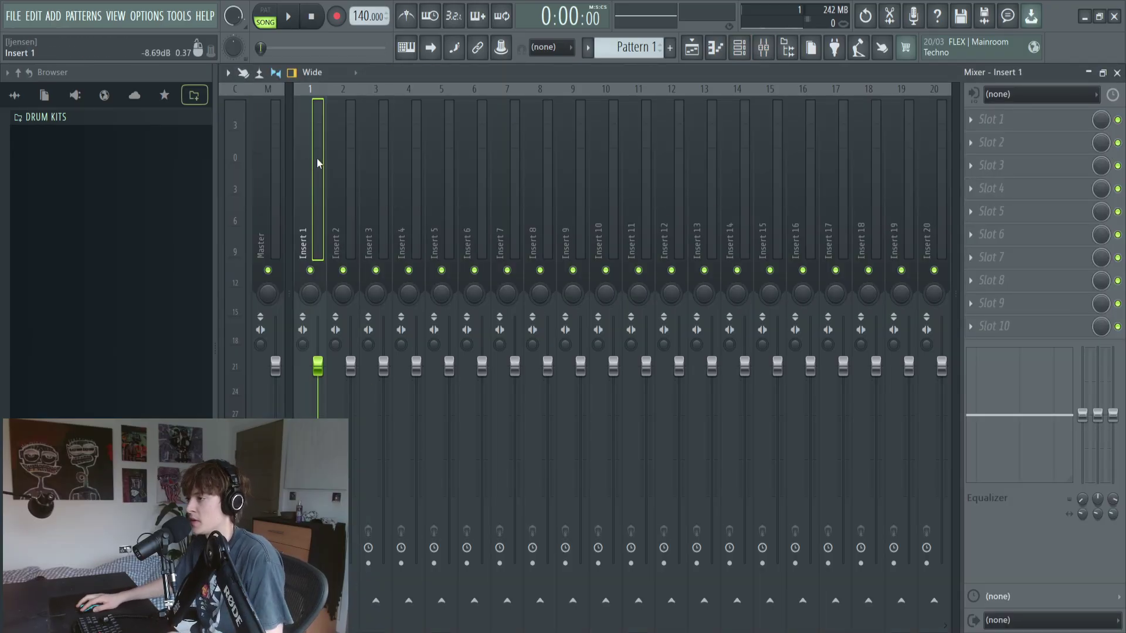
Step: Play the recorded reverb clip from its start and from bar 2 to find a usable section
{"action": "left_click", "coordinate": [692, 47]}
{"action": "key", "text": "space"}
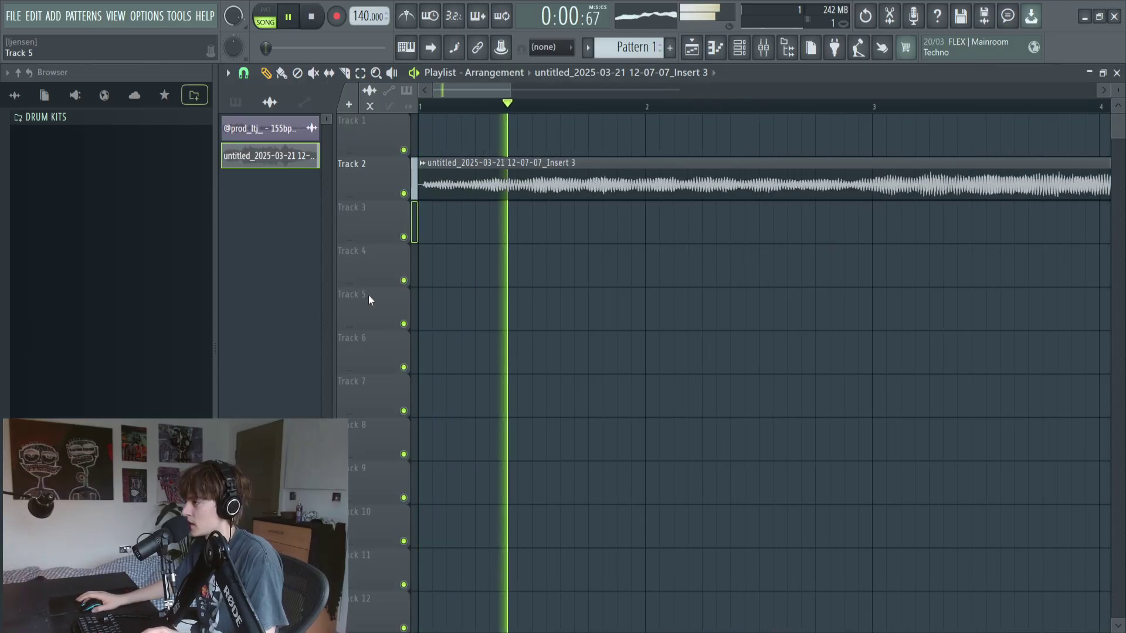
{"action": "key", "text": "space"}
{"action": "scroll", "coordinate": [712, 145], "scroll_direction": "up", "scroll_amount": 3}
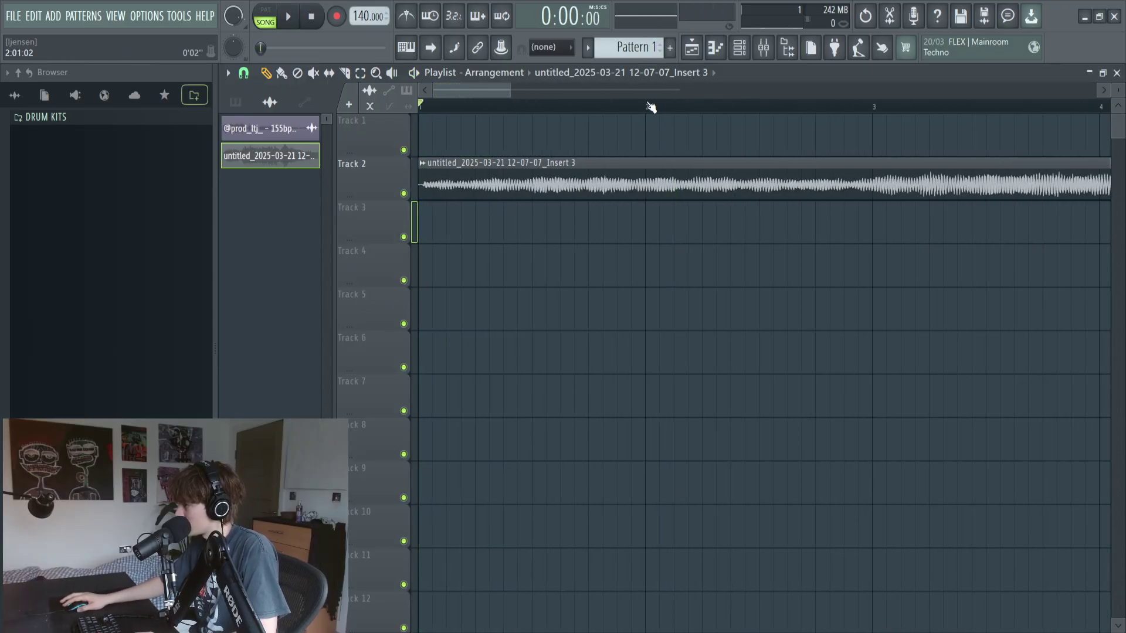
{"action": "left_click_drag", "start_coordinate": [650, 105], "coordinate": [740, 112]}
{"action": "key", "text": "space"}
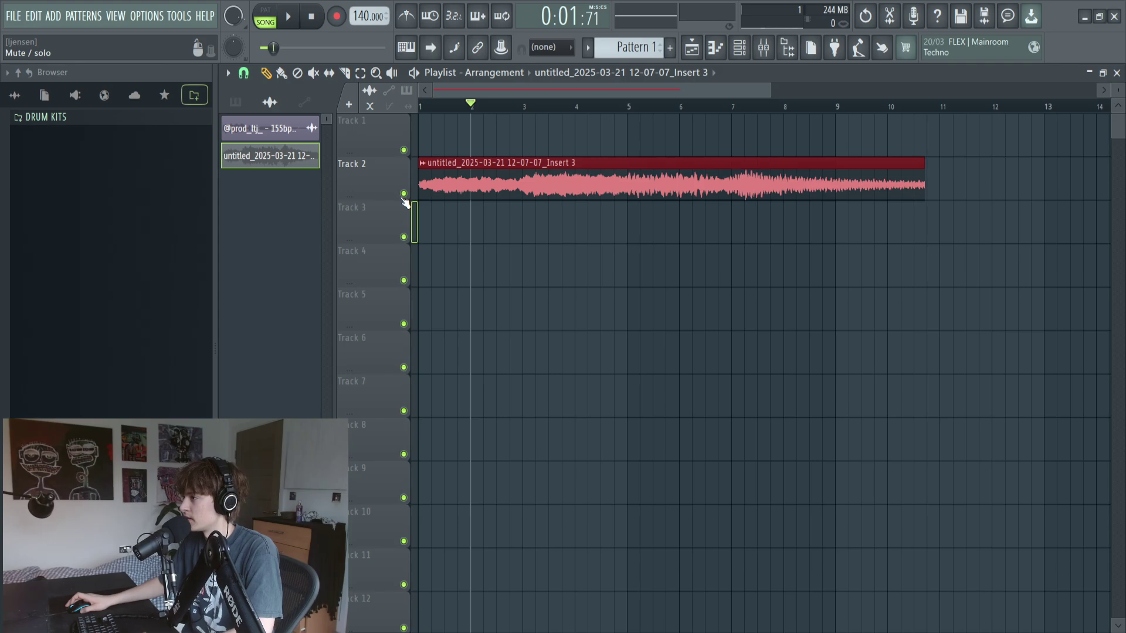
Step: Delete the opening piece of the recorded clip, move a later piece to the start of Track 1 and trim it to 3 steps
{"action": "scroll", "coordinate": [462, 182], "scroll_direction": "up", "scroll_amount": 4}
{"action": "right_click", "coordinate": [581, 183]}
{"action": "left_click_drag", "start_coordinate": [690, 182], "coordinate": [449, 138]}
{"action": "left_click_drag", "start_coordinate": [490, 146], "coordinate": [472, 146]}
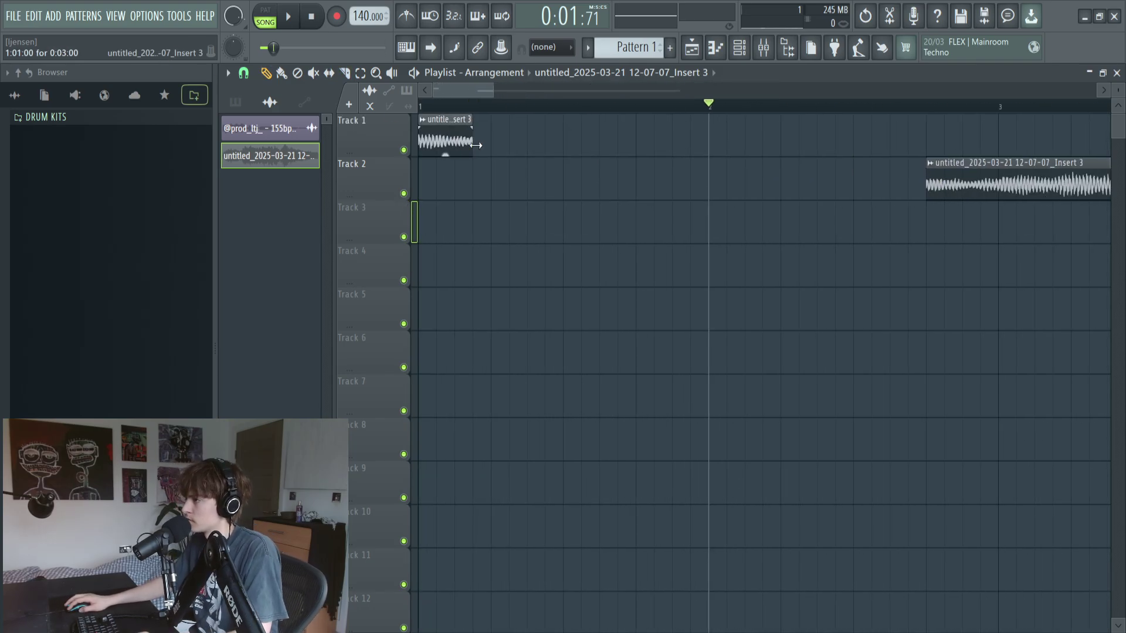
{"action": "scroll", "coordinate": [478, 146], "scroll_direction": "down", "scroll_amount": 2}
Step: Change the Pro-Q 4 band on Insert 1 to a Low Cut at about 137 Hz while the chops play
{"action": "key", "text": "space"}
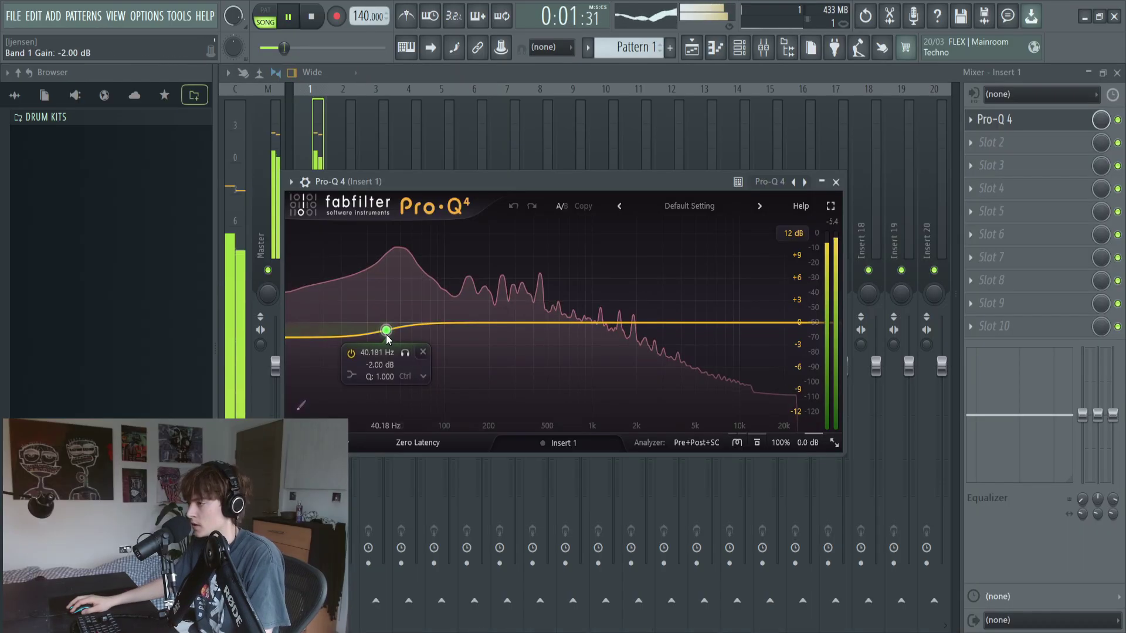
{"action": "right_click", "coordinate": [386, 330]}
{"action": "mouse_move", "coordinate": [424, 416]}
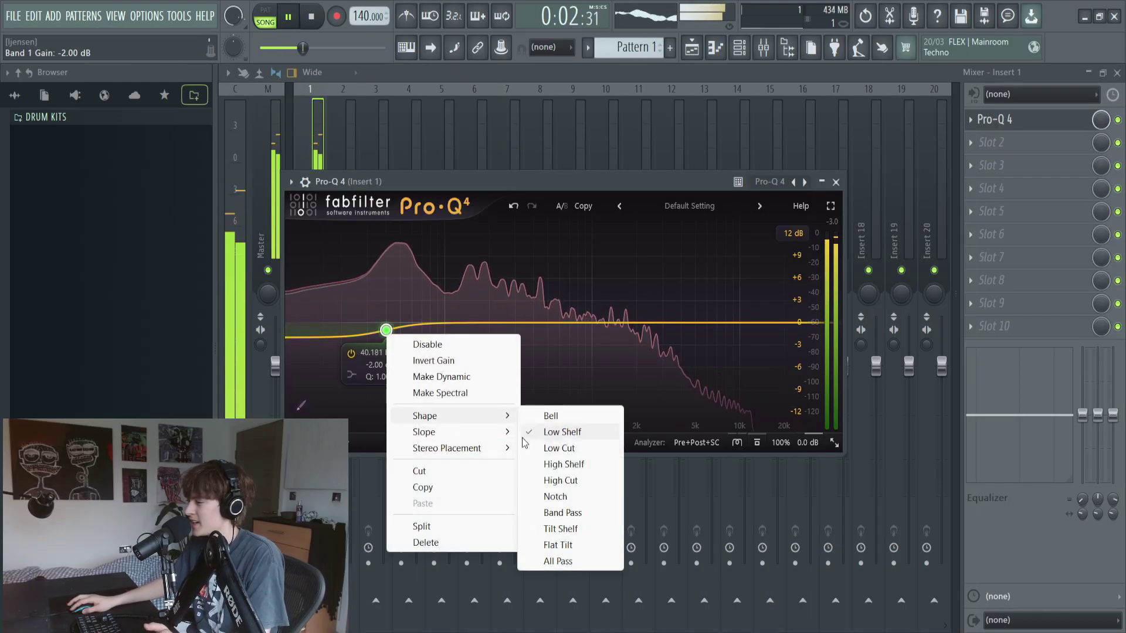
{"action": "left_click", "coordinate": [559, 448]}
{"action": "left_click_drag", "start_coordinate": [386, 329], "coordinate": [464, 323]}
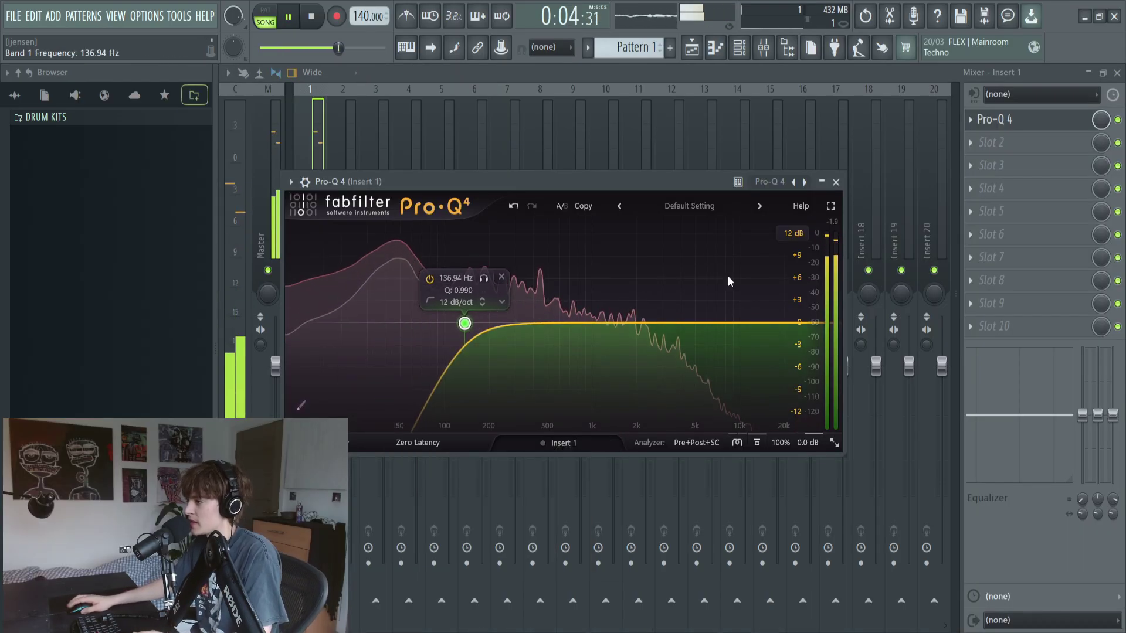
Step: Add OTT to the second slot of Insert 1, with the depth at 90% and the low-band gain at 0.5 dB
{"action": "left_click", "coordinate": [1009, 141]}
{"action": "left_click", "coordinate": [509, 29]}
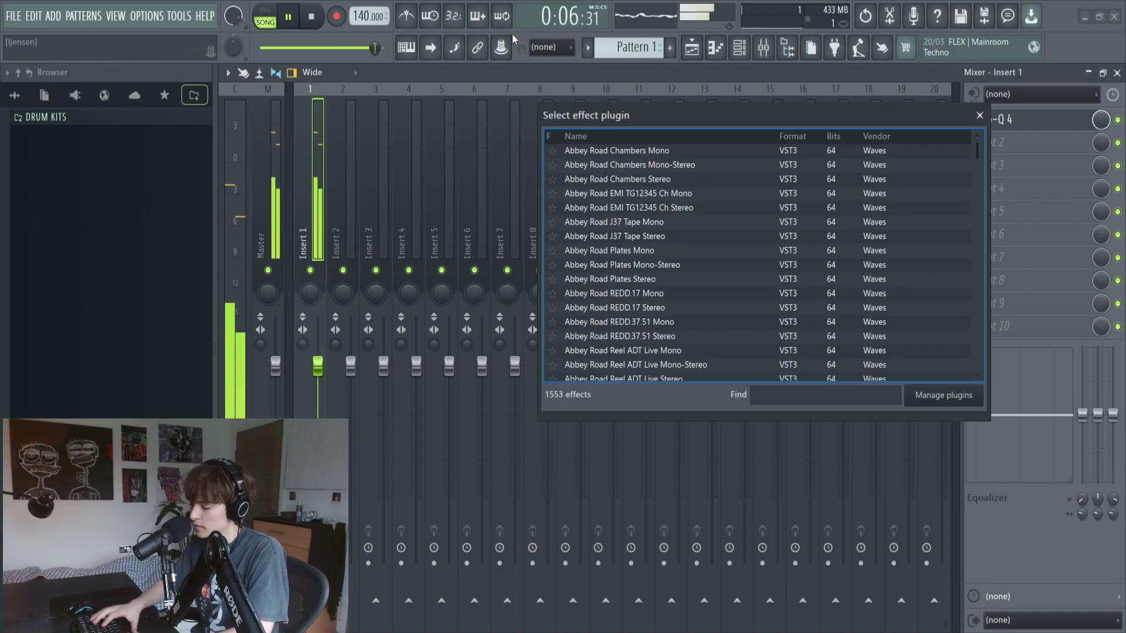
{"action": "type", "text": "ott"}
{"action": "left_click", "coordinate": [608, 150]}
{"action": "left_click_drag", "start_coordinate": [351, 311], "coordinate": [357, 331]}
{"action": "left_click_drag", "start_coordinate": [479, 378], "coordinate": [477, 408]}
{"action": "left_click_drag", "start_coordinate": [475, 432], "coordinate": [475, 428]}
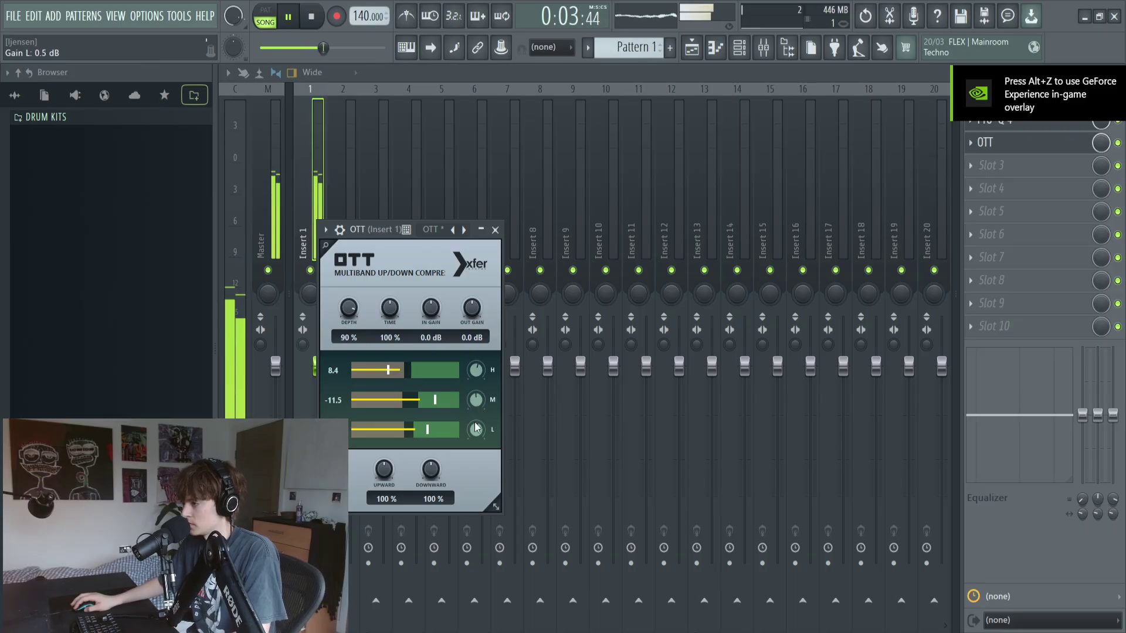
Step: Stop the looped playback, clear the time selection in the playlist and return the playhead to bar 1
{"action": "left_click", "coordinate": [692, 50]}
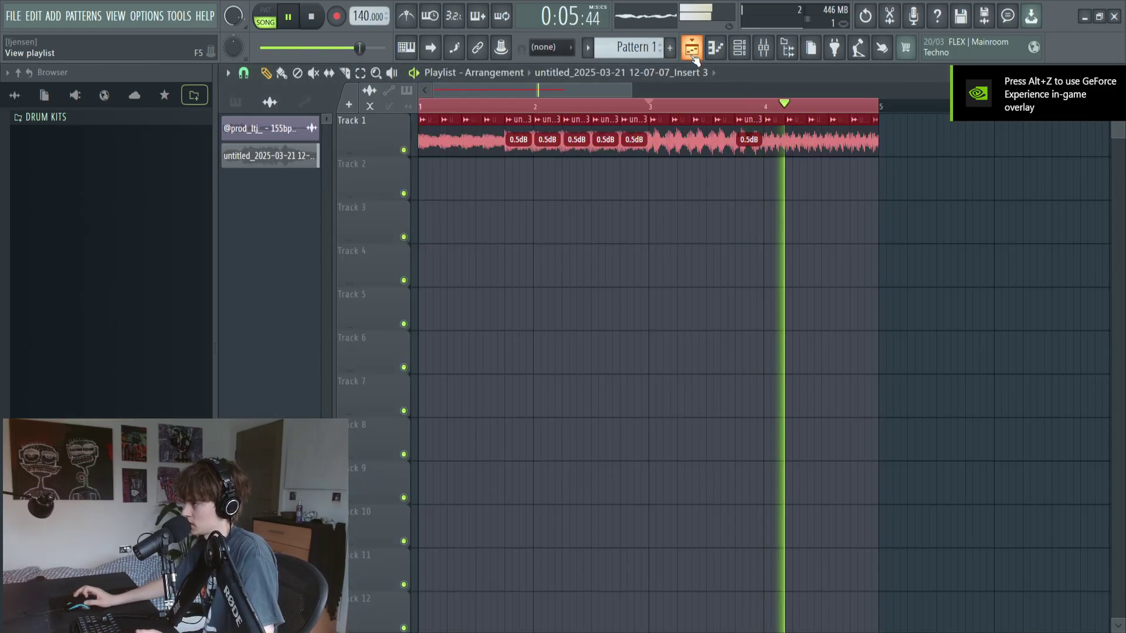
{"action": "key", "text": "space"}
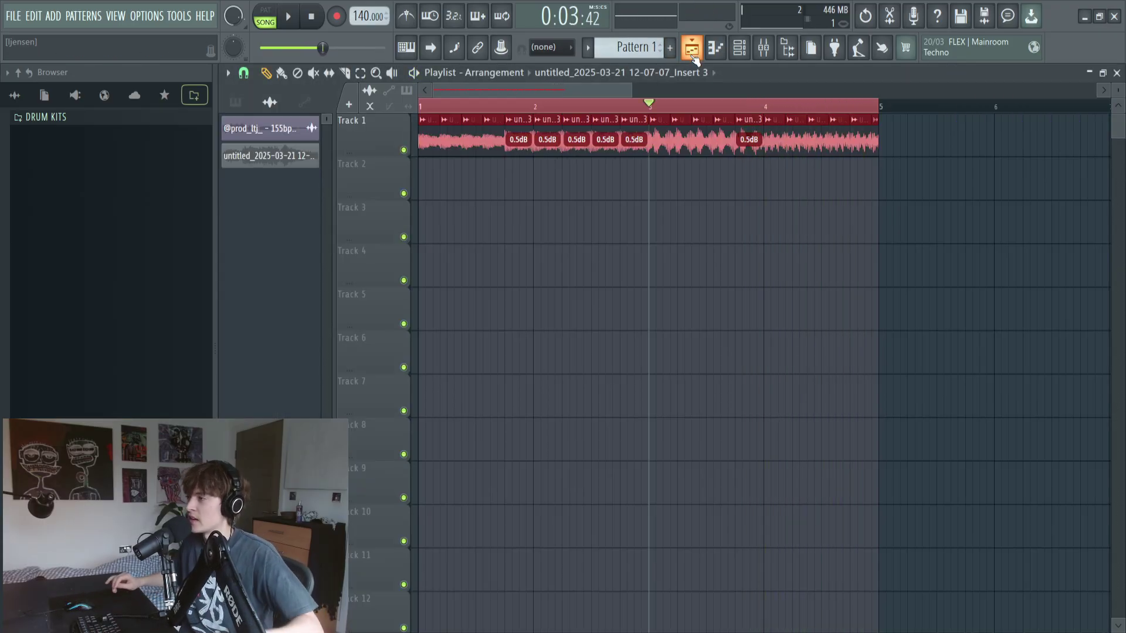
{"action": "double_click", "coordinate": [441, 108]}
{"action": "left_click", "coordinate": [420, 108]}
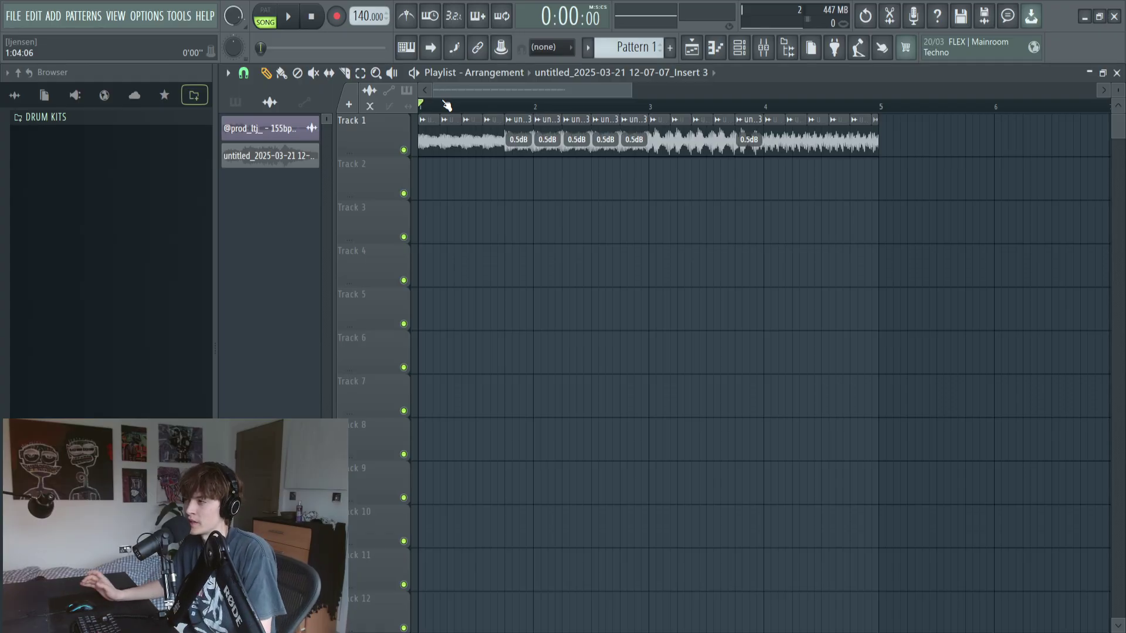
{"action": "right_click", "coordinate": [248, 156]}
{"action": "left_click", "coordinate": [296, 332]}
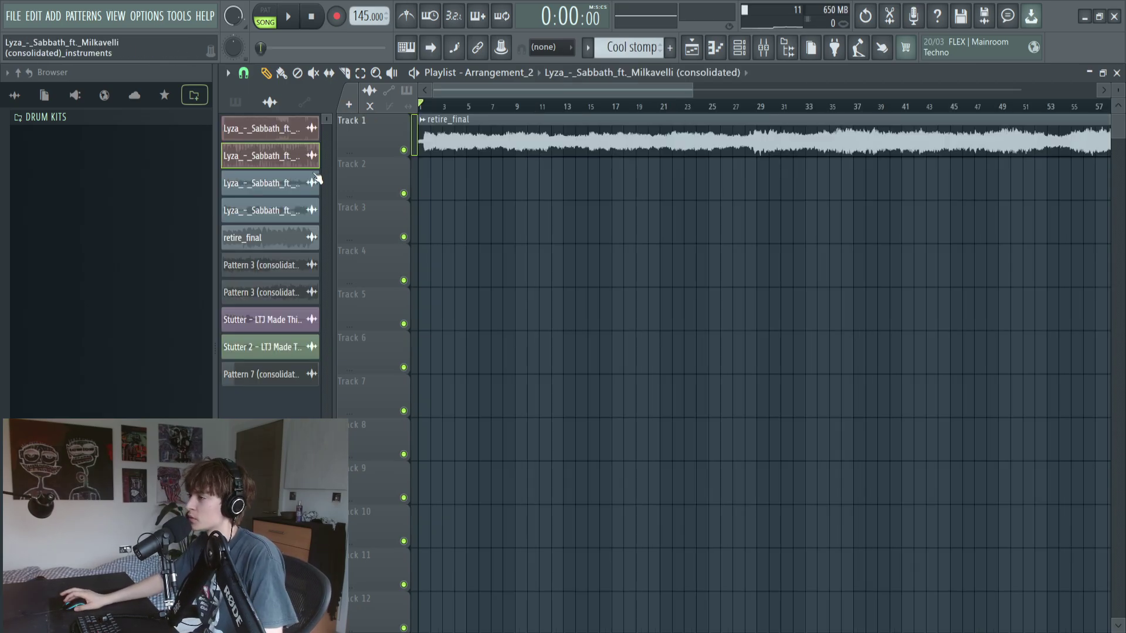
Step: Trim the quiet lead-in of the retire_final clip and keep the clip starting at bar 1 on Track 1
{"action": "scroll", "coordinate": [418, 152], "scroll_direction": "up", "scroll_amount": 6}
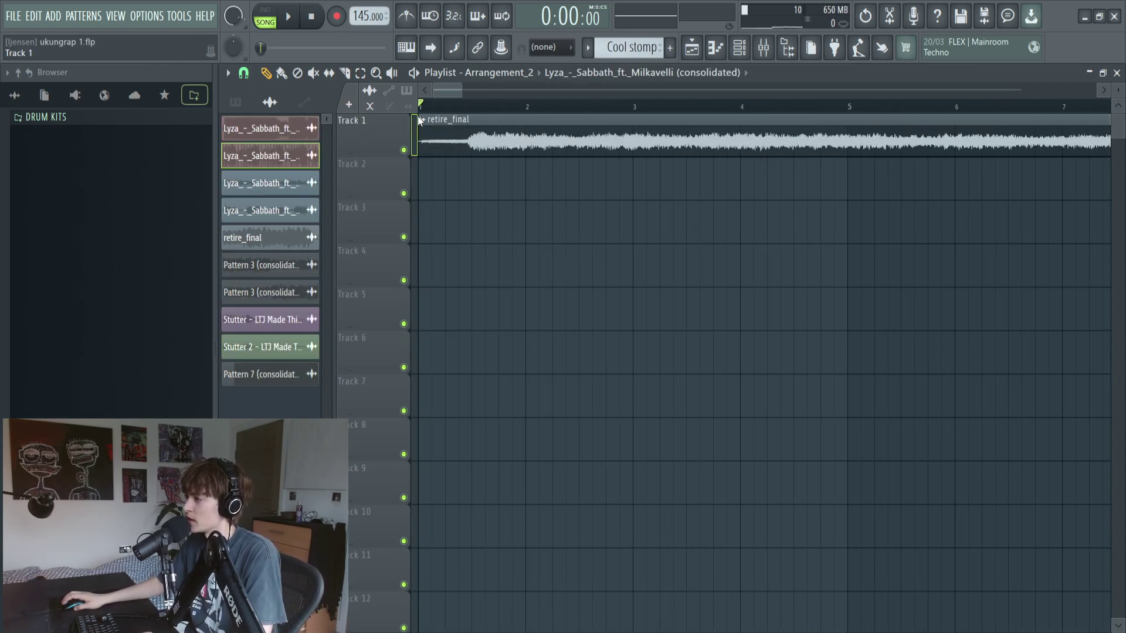
{"action": "mouse_move", "coordinate": [430, 124]}
{"action": "left_mouse_down"}
{"action": "mouse_move", "coordinate": [462, 146]}
{"action": "mouse_move", "coordinate": [445, 136]}
{"action": "left_mouse_up"}
{"action": "scroll", "coordinate": [425, 158], "scroll_direction": "down", "scroll_amount": 8}
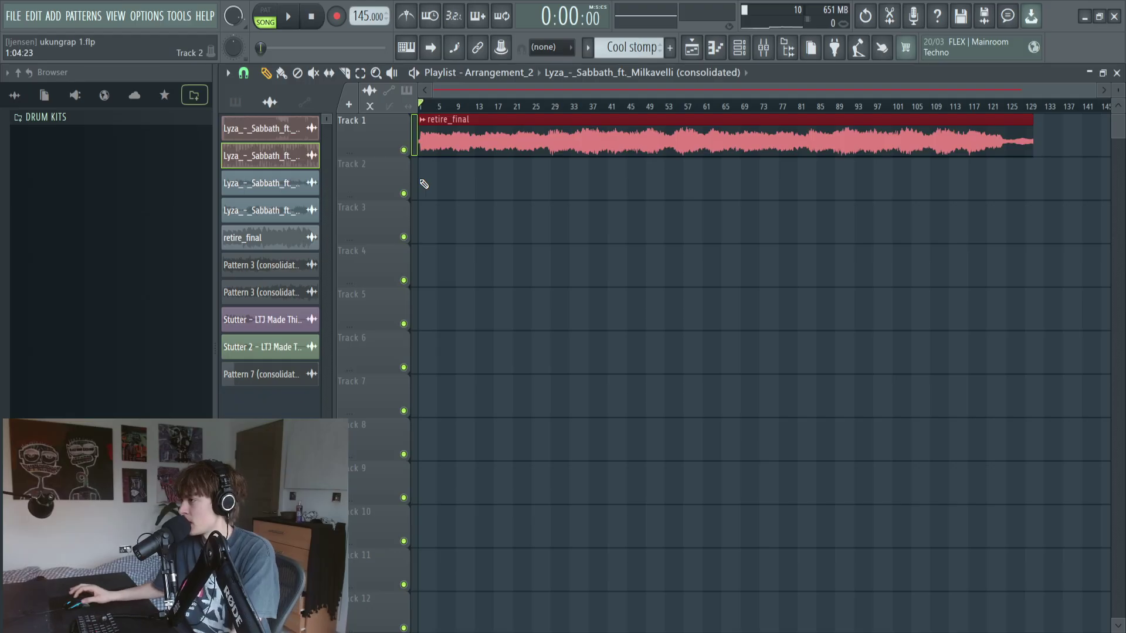
Step: Play the retire_final clip from the start to listen to the sample
{"action": "key", "text": "space"}
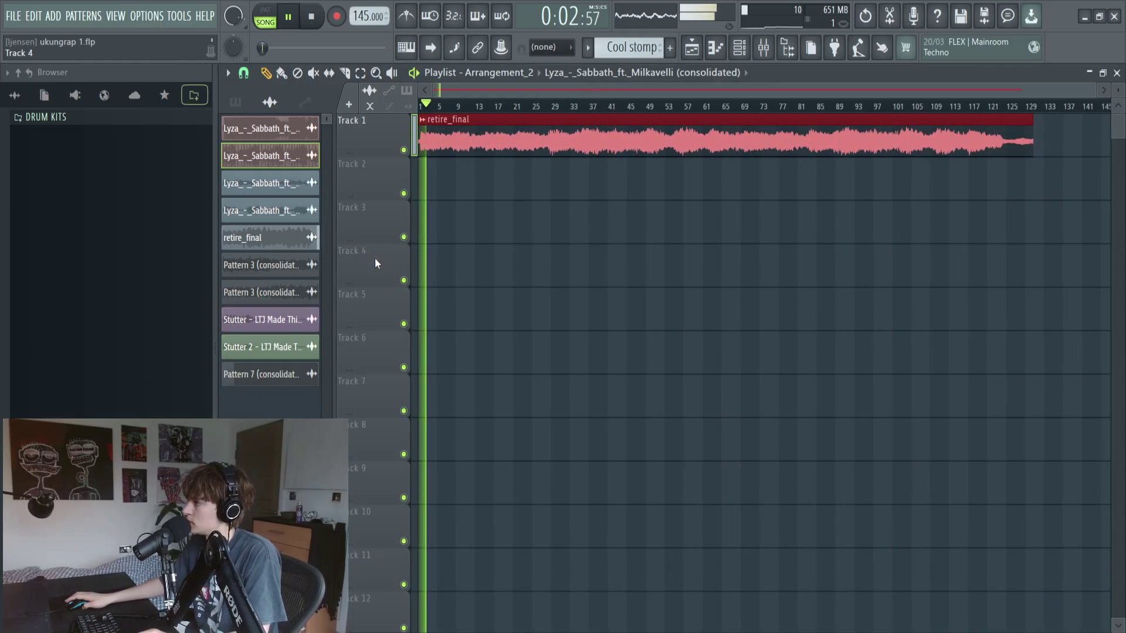
{"action": "scroll", "coordinate": [367, 266], "scroll_direction": "up", "scroll_amount": 2}
{"action": "scroll", "coordinate": [358, 273], "scroll_direction": "down", "scroll_amount": 2}
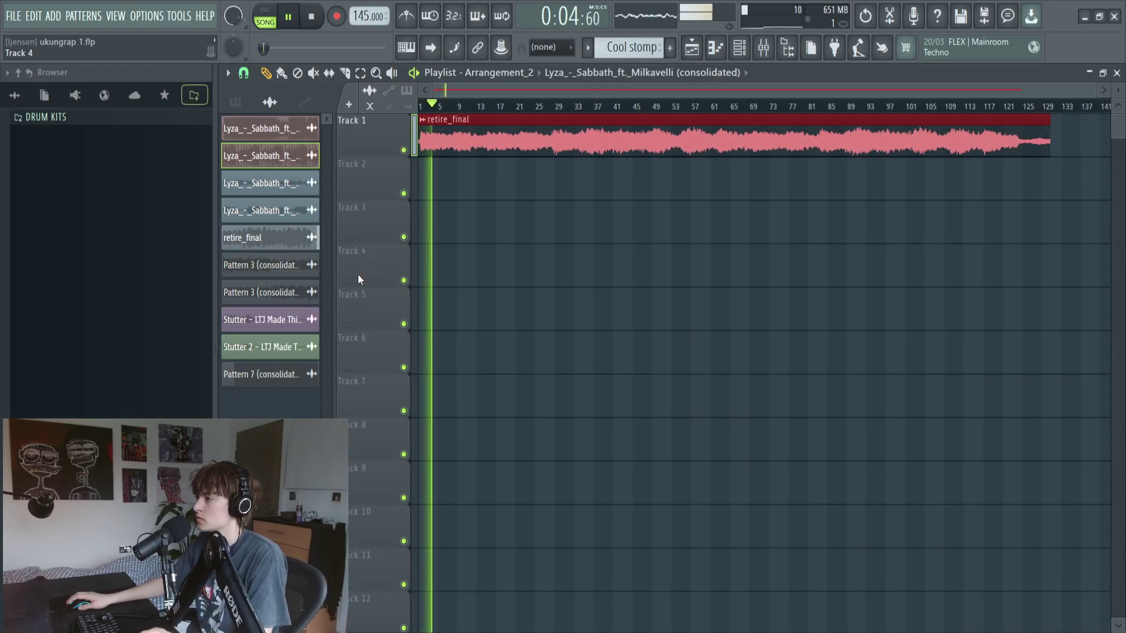
{"action": "scroll", "coordinate": [357, 275], "scroll_direction": "up", "scroll_amount": 2}
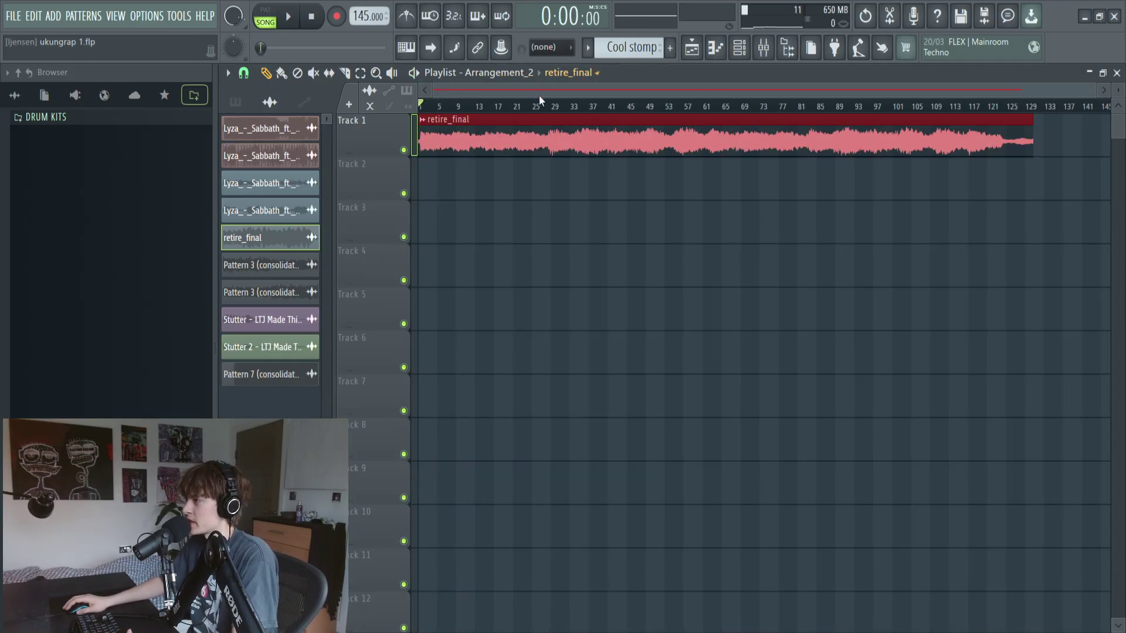
Step: Add a Serato Sample channel to the channel rack and move its window aside
{"action": "left_click", "coordinate": [739, 47]}
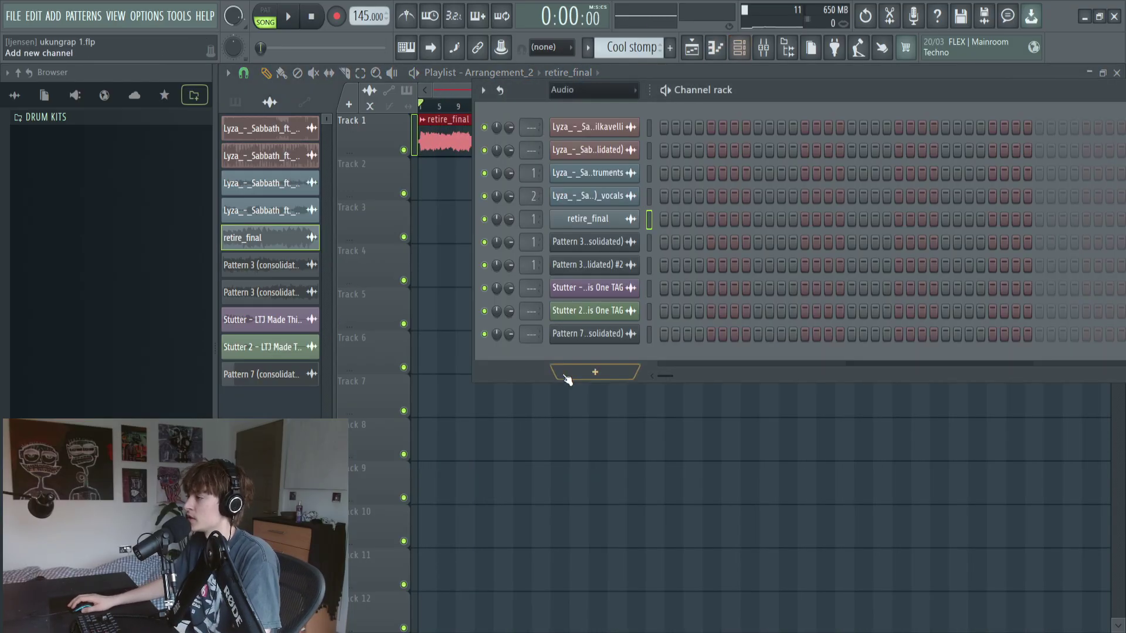
{"action": "left_click", "coordinate": [562, 373]}
{"action": "left_click", "coordinate": [610, 161]}
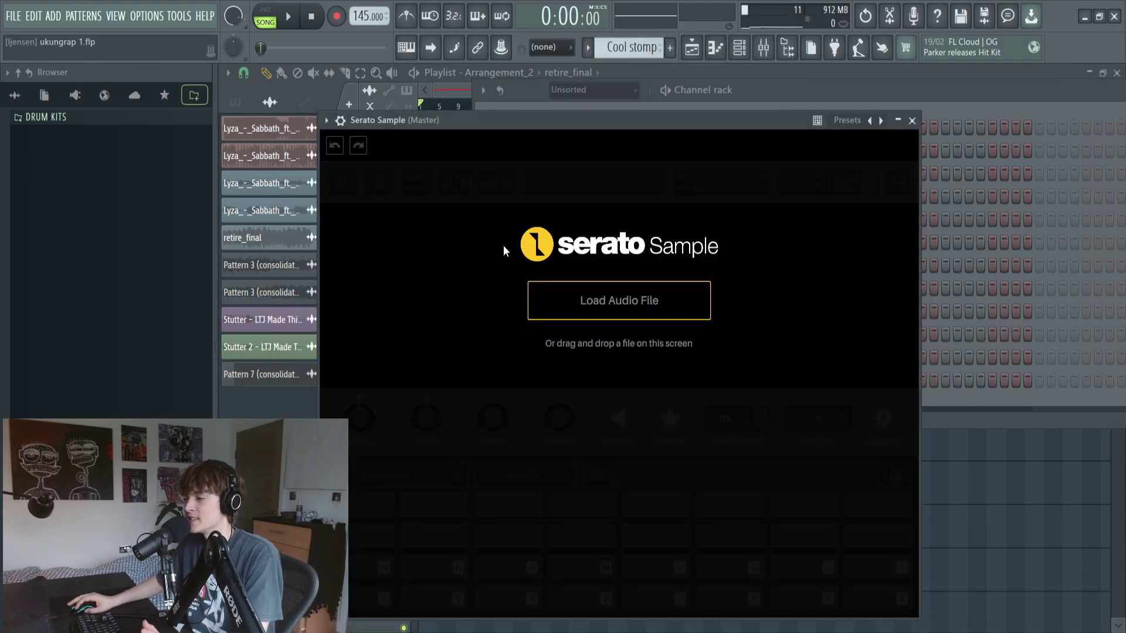
{"action": "left_click_drag", "start_coordinate": [435, 118], "coordinate": [601, 405]}
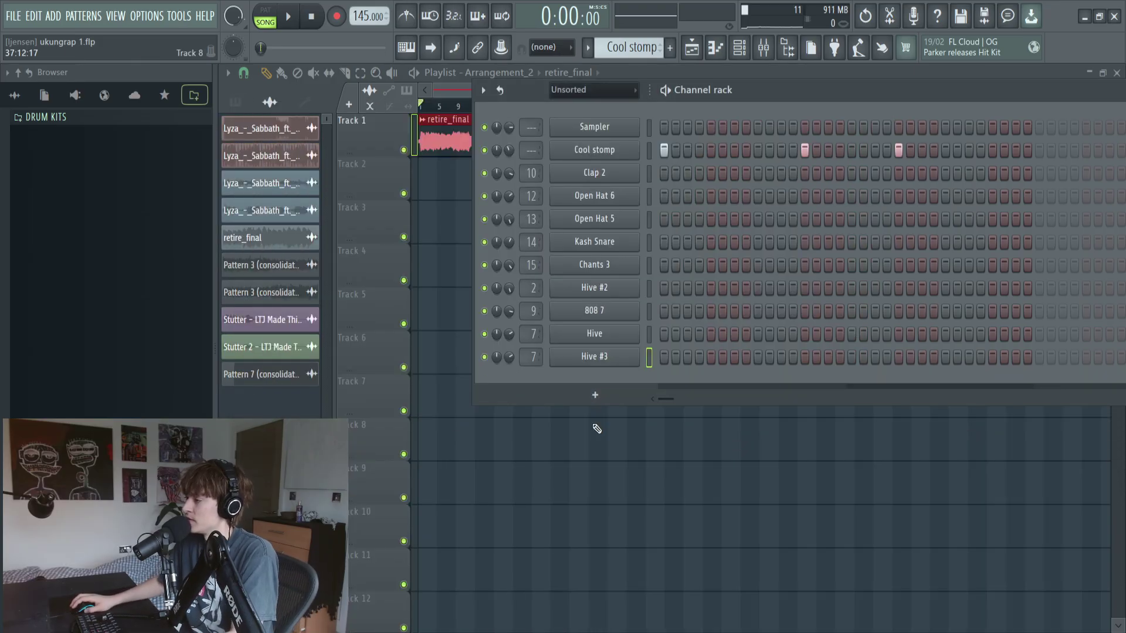
Step: Find the slicer generators in the plugin list and add a Fruity Slicer channel
{"action": "left_click", "coordinate": [595, 418]}
{"action": "left_click", "coordinate": [593, 22]}
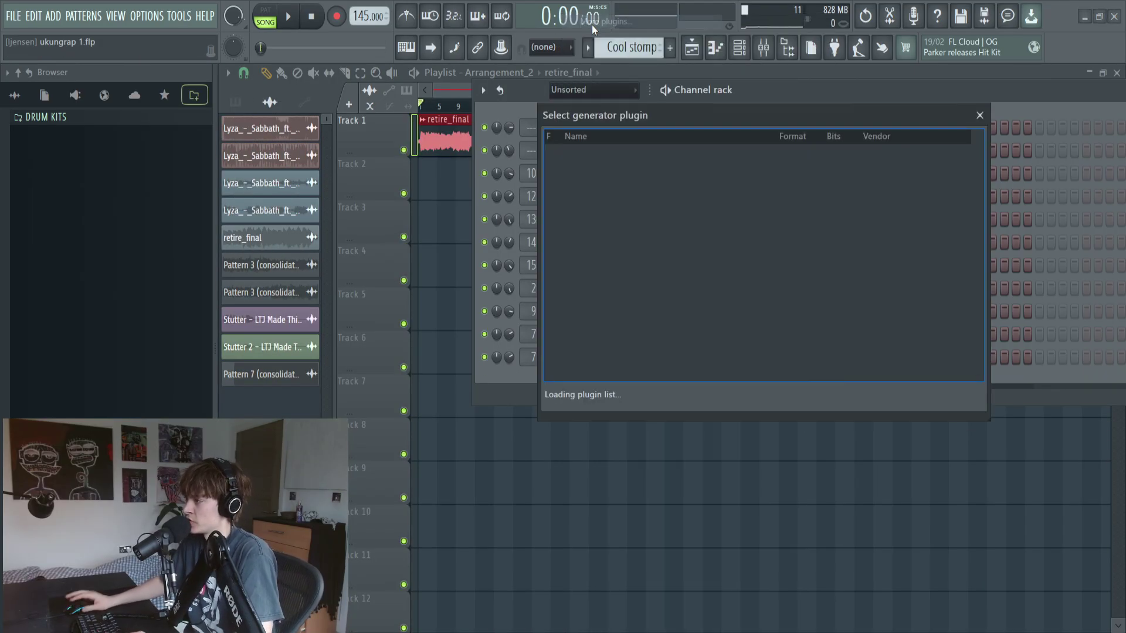
{"action": "type", "text": "samp"}
{"action": "key", "text": "ctrl+a"}
{"action": "key", "text": "BackSpace"}
{"action": "type", "text": "sl"}
{"action": "double_click", "coordinate": [609, 166]}
{"action": "left_click_drag", "start_coordinate": [370, 214], "coordinate": [314, 222]}
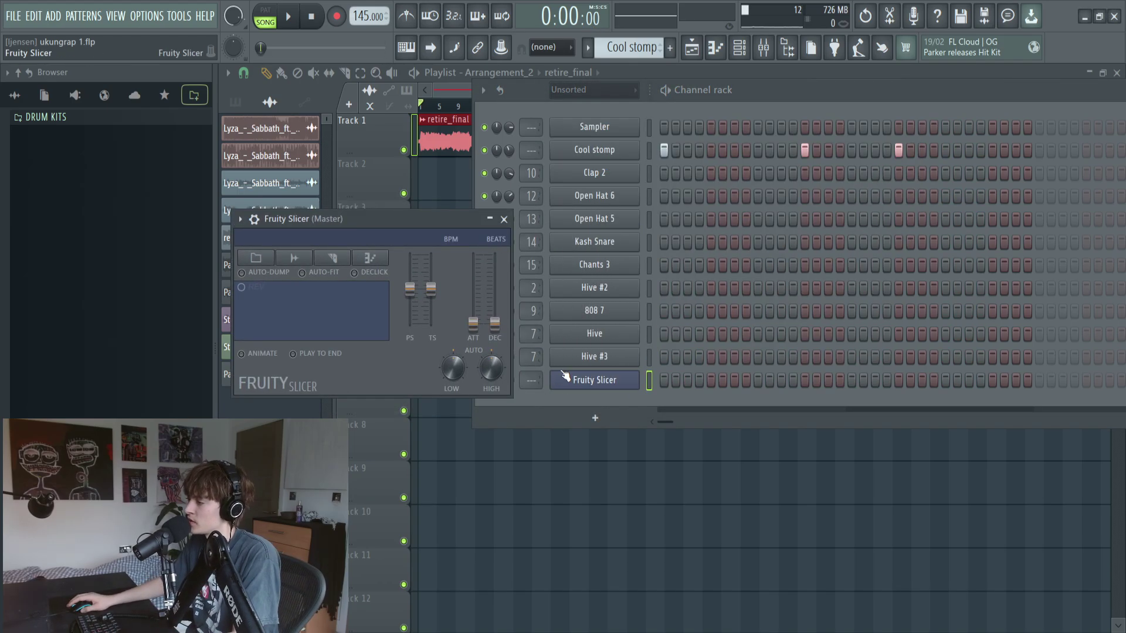
Step: Replace the Fruity Slicer channel with the Slicex generator
{"action": "right_click", "coordinate": [639, 375]}
{"action": "mouse_move", "coordinate": [668, 491]}
{"action": "left_click", "coordinate": [831, 41]}
{"action": "type", "text": "sl"}
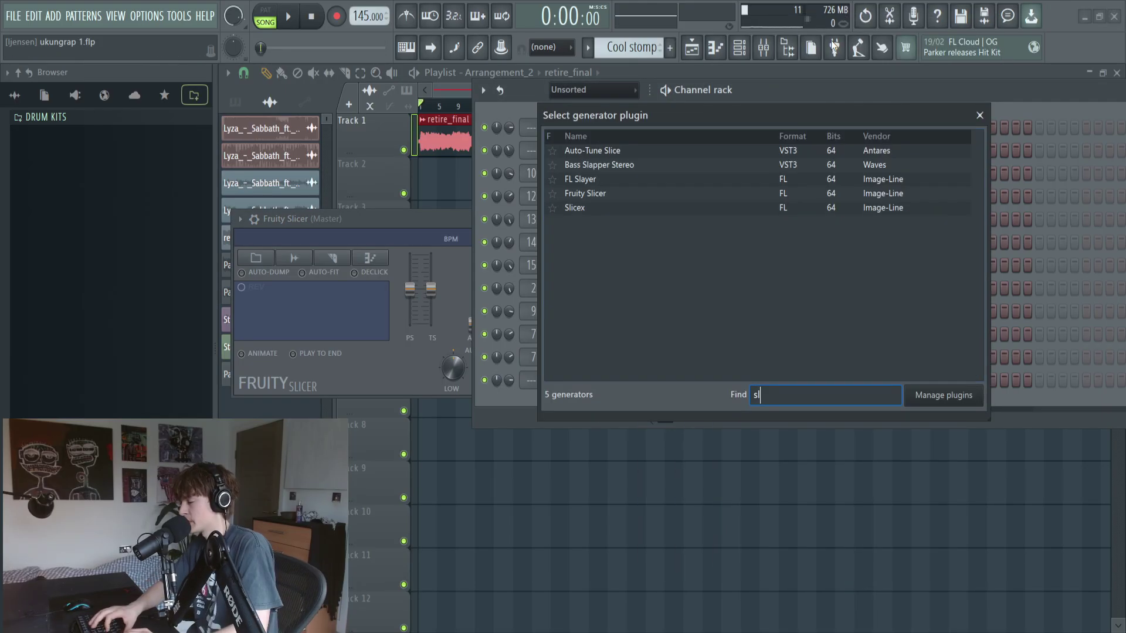
{"action": "double_click", "coordinate": [610, 209]}
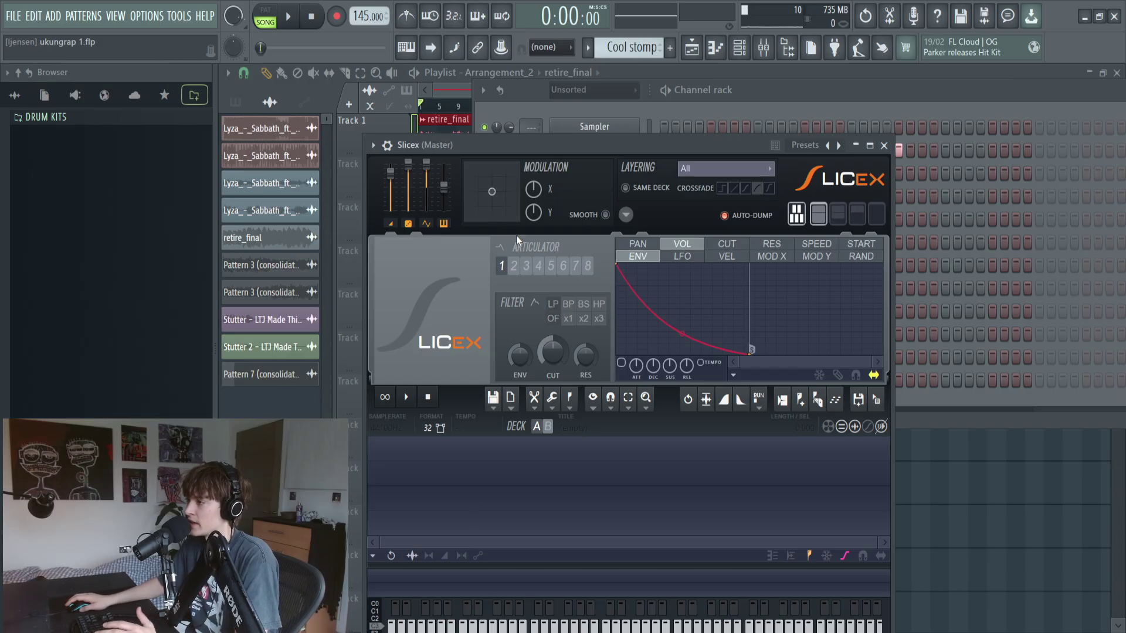
Step: Move the Slicex window aside and delete the Slicex channel from the channel rack
{"action": "left_click_drag", "start_coordinate": [482, 144], "coordinate": [486, 116]}
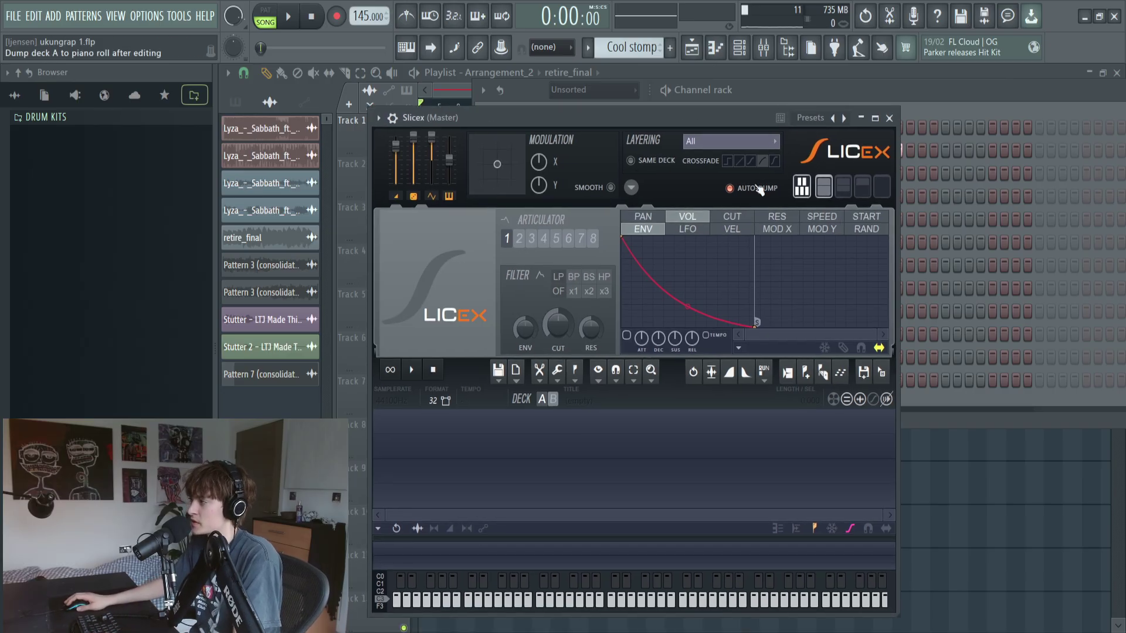
{"action": "key", "text": "F6"}
{"action": "right_click", "coordinate": [593, 383]}
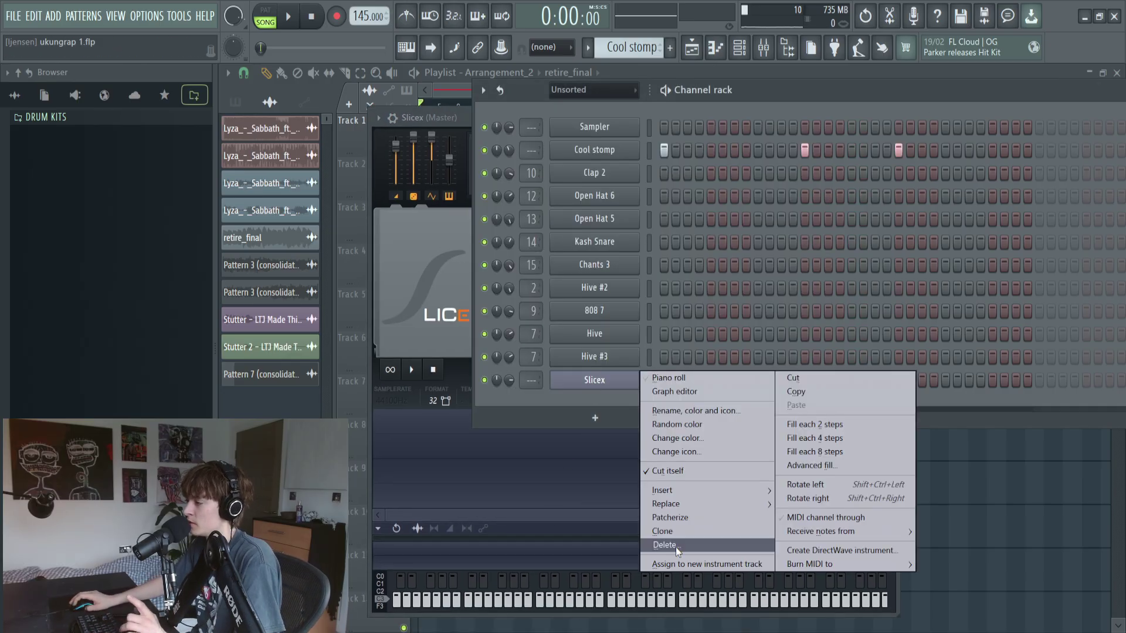
{"action": "left_click", "coordinate": [667, 545]}
{"action": "key", "text": "F6"}
Step: Move the playback position to about bar 17 of the retire_final clip and listen to the sample
{"action": "left_click", "coordinate": [487, 73]}
{"action": "left_click", "coordinate": [480, 101]}
{"action": "scroll", "coordinate": [428, 157], "scroll_direction": "up", "scroll_amount": 4}
{"action": "left_click_drag", "start_coordinate": [454, 134], "coordinate": [466, 165]}
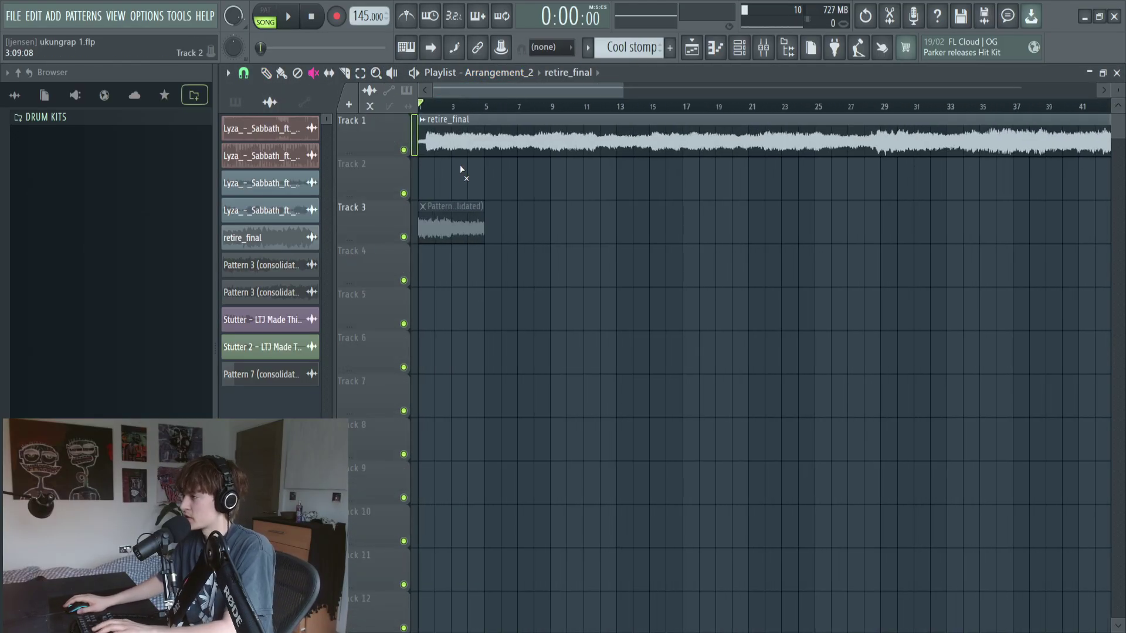
{"action": "left_click_drag", "start_coordinate": [483, 110], "coordinate": [686, 109]}
{"action": "key", "text": "space"}
{"action": "scroll", "coordinate": [581, 119], "scroll_direction": "down", "scroll_amount": 3}
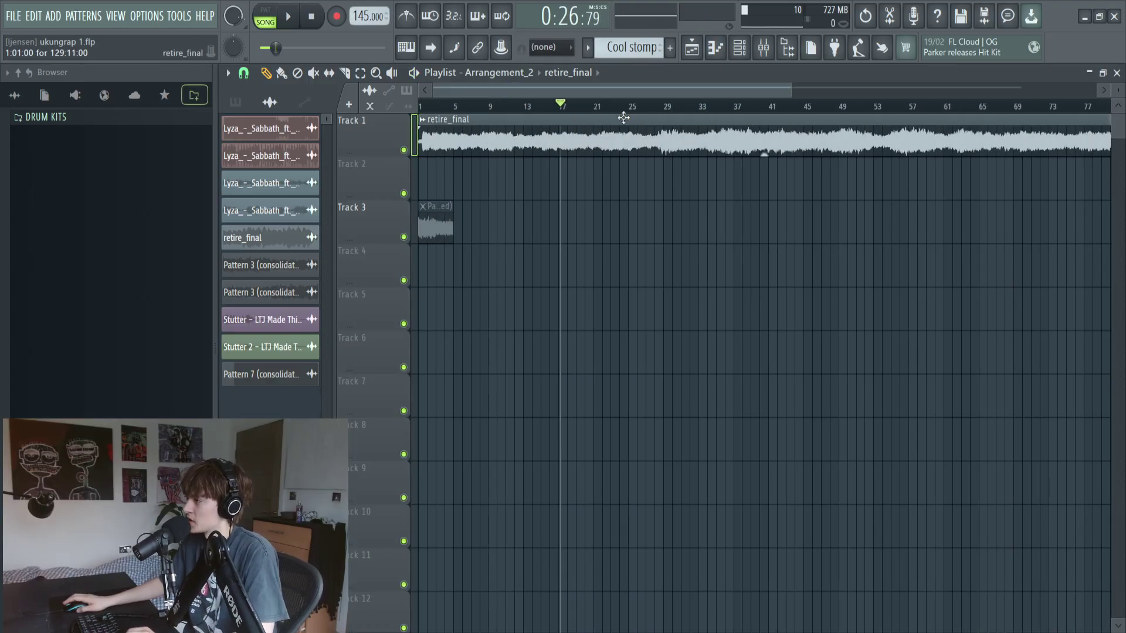
{"action": "scroll", "coordinate": [391, 256], "scroll_direction": "up", "scroll_amount": 4}
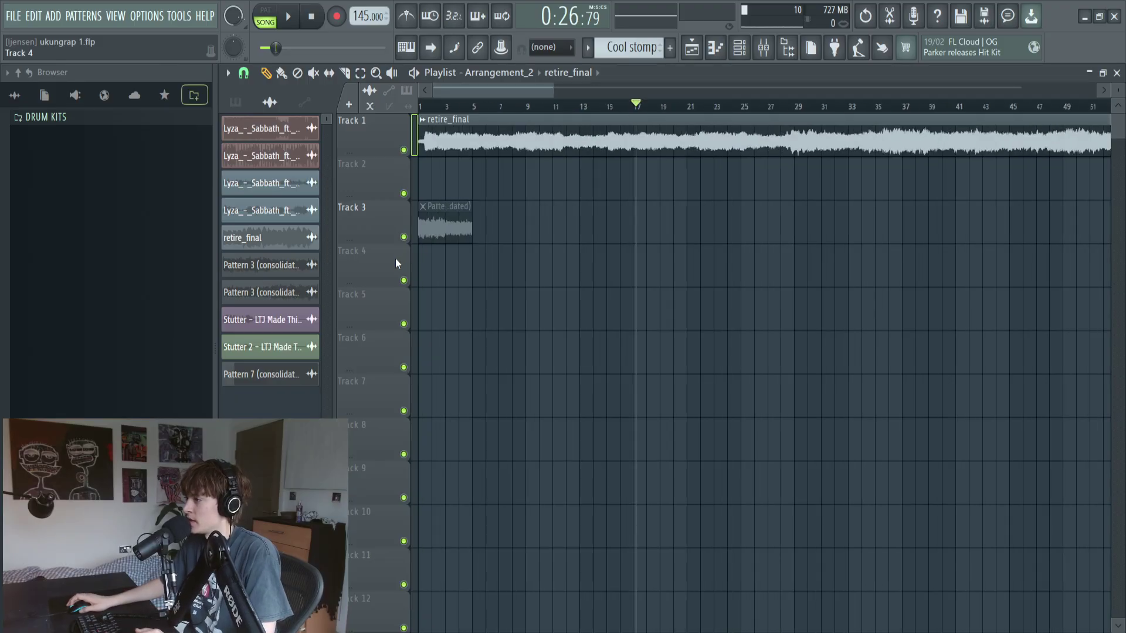
Step: Remove the retire_final clip from Track 1 and unmute the Pattern 3 (consolidated) clip on Track 3
{"action": "key", "text": "ctrl+z"}
{"action": "key", "text": "t"}
{"action": "left_click", "coordinate": [440, 233]}
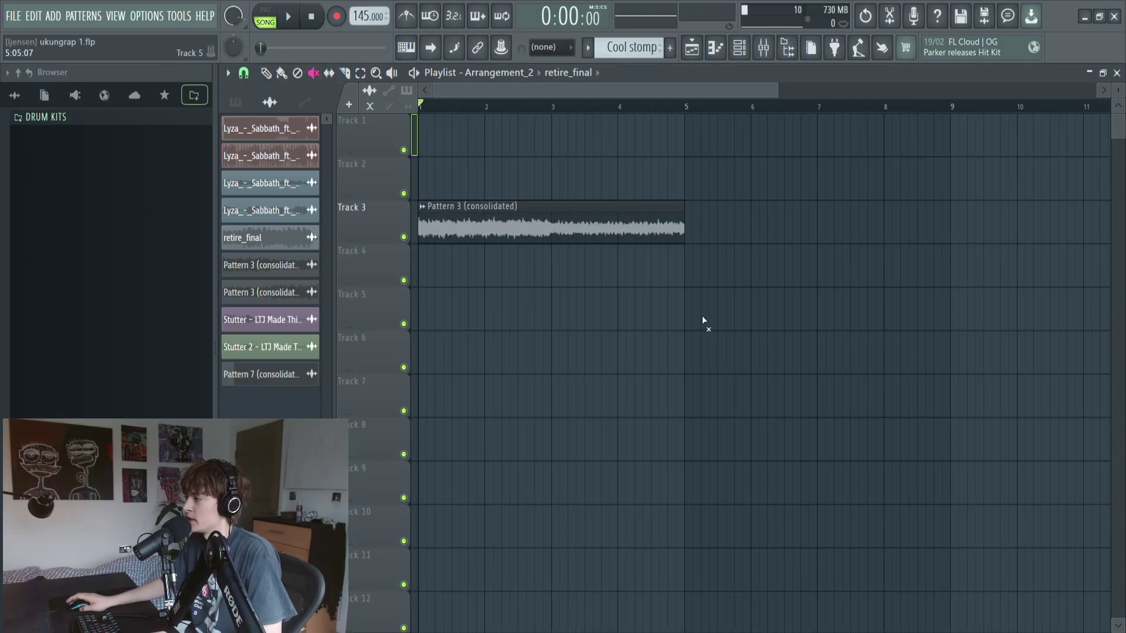
Step: Play the Pattern 3 (consolidated) clip and check the time stretching options in its channel settings
{"action": "key", "text": "ctrl+a"}
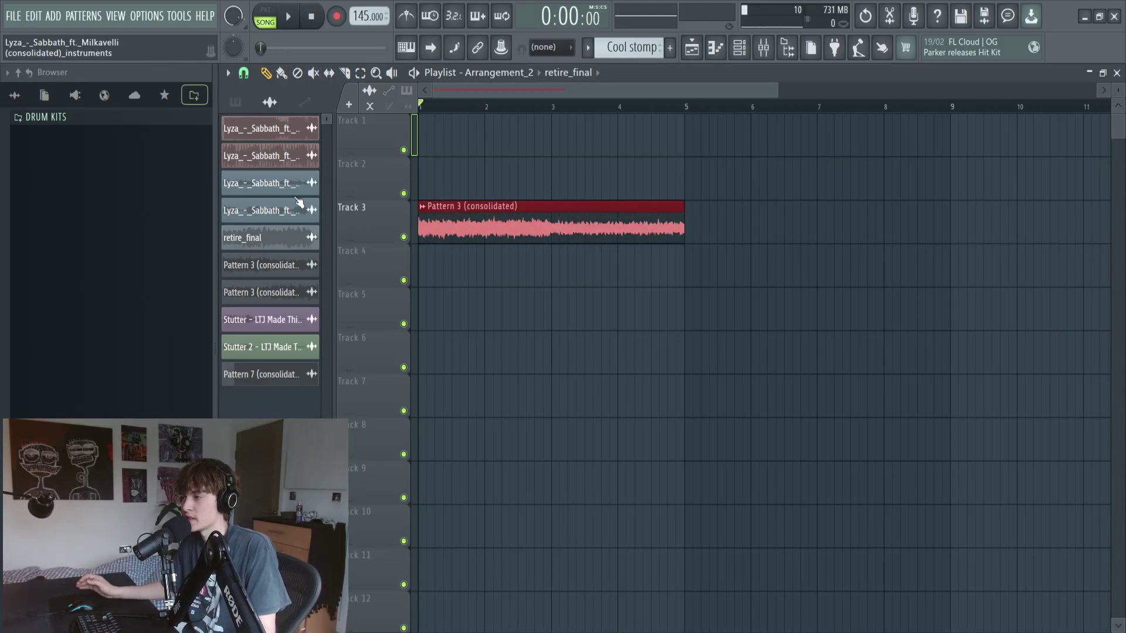
{"action": "key", "text": "space"}
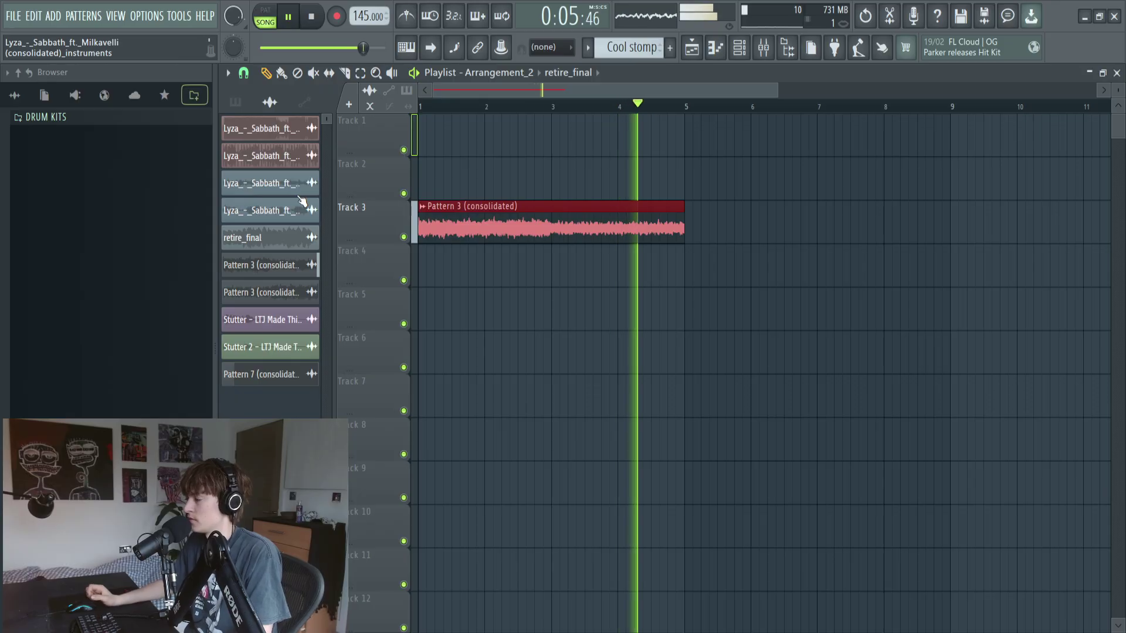
{"action": "left_click", "coordinate": [261, 265]}
{"action": "key", "text": "space"}
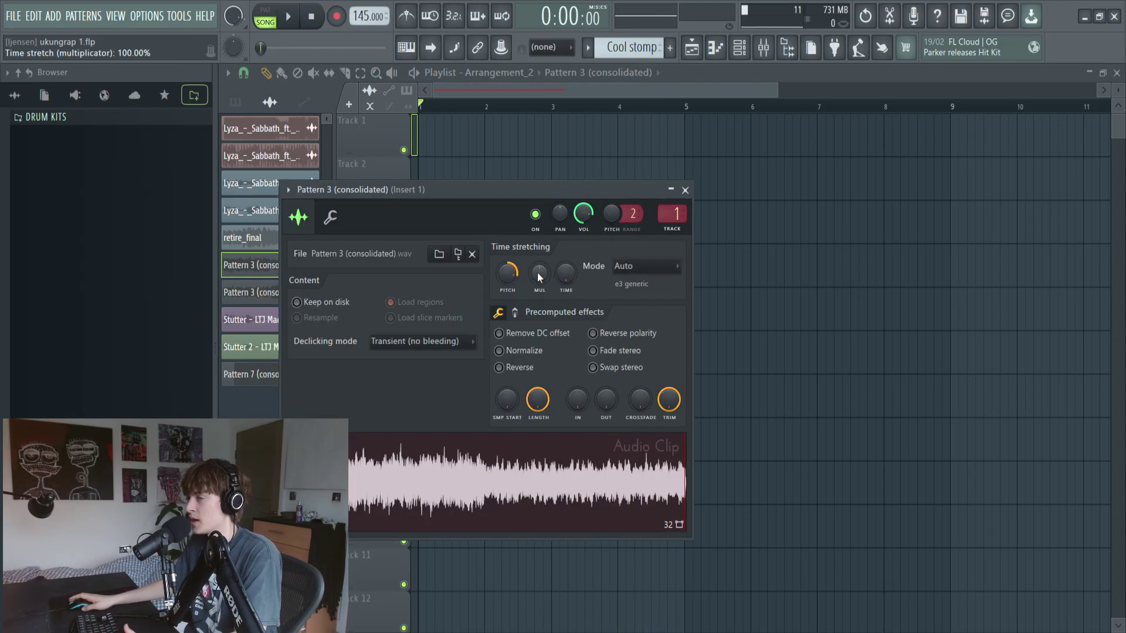
{"action": "key", "text": "Escape"}
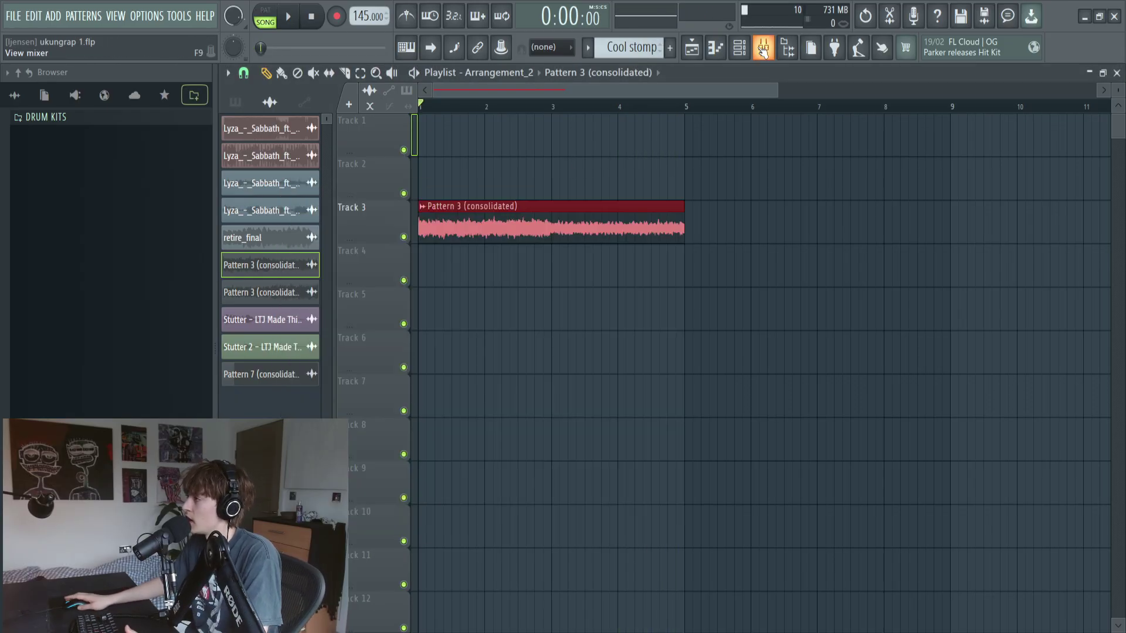
Step: Inspect the Fruity Parametric EQ 2 and OTT settings on mixer Insert 1, then return to the playlist
{"action": "key", "text": "F9"}
{"action": "left_click", "coordinate": [1043, 121]}
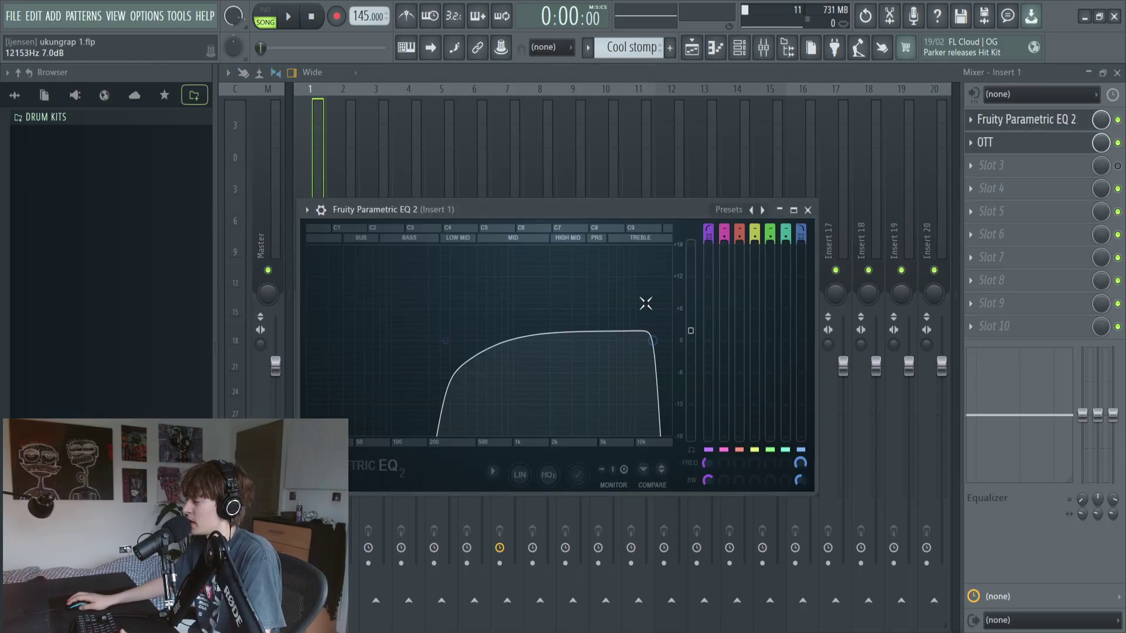
{"action": "left_click", "coordinate": [1027, 142]}
{"action": "left_click_drag", "start_coordinate": [376, 237], "coordinate": [428, 220]}
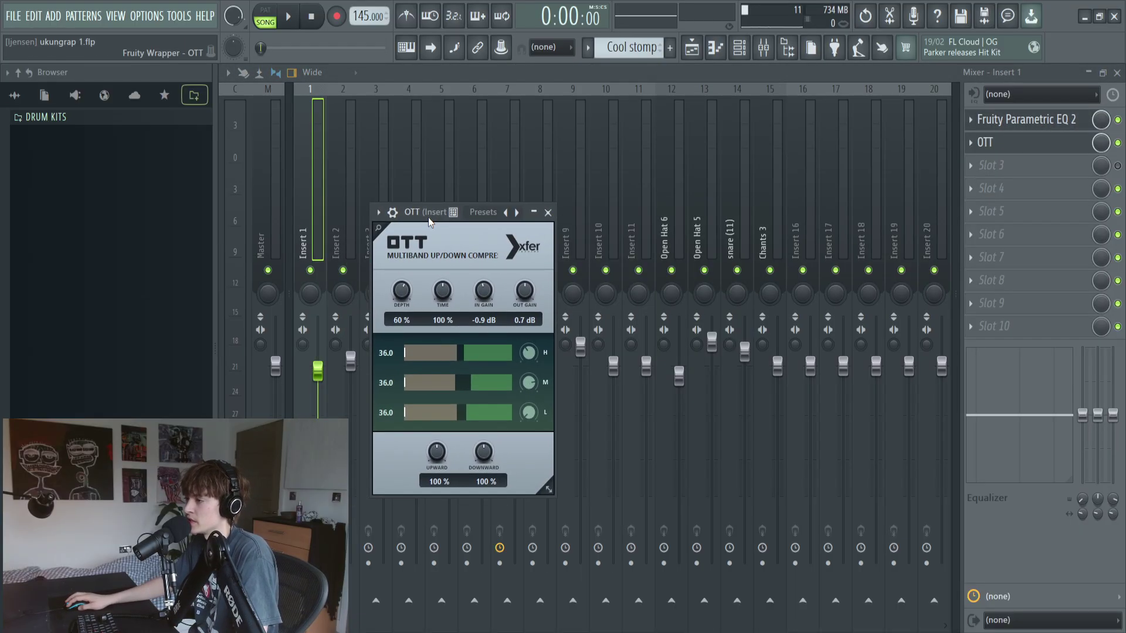
{"action": "key", "text": "F5"}
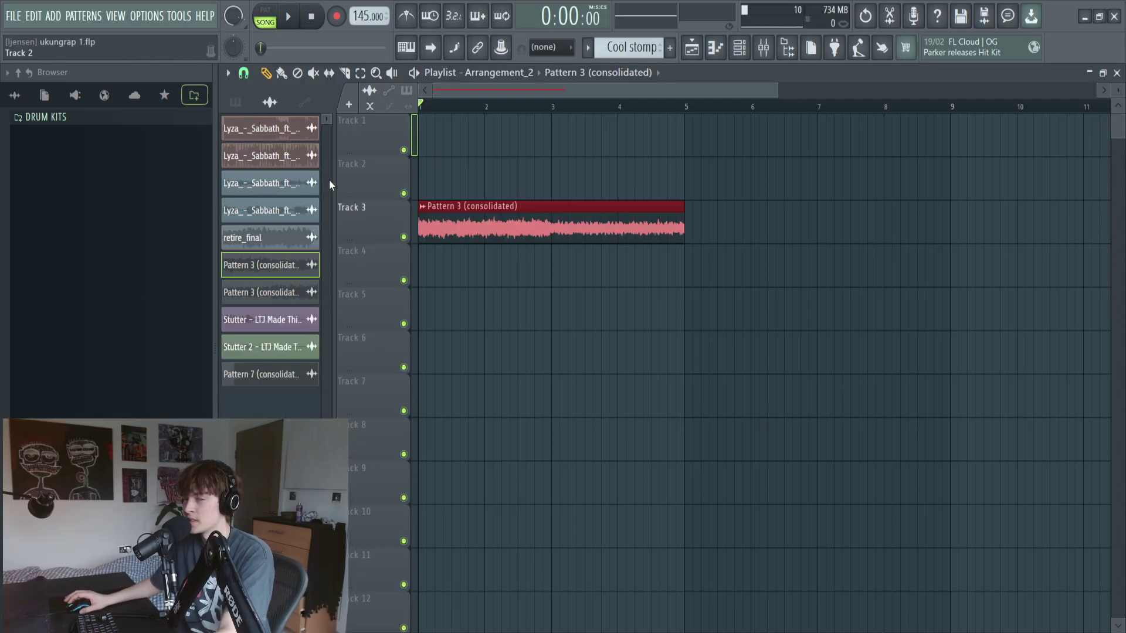
Step: Place the second Lyza Sabbath sample at the start of Track 1 and solo that track
{"action": "left_click", "coordinate": [271, 154]}
{"action": "left_click", "coordinate": [433, 136]}
{"action": "right_click", "coordinate": [404, 150]}
Step: Play the soloed Lyza Sabbath clip from the start and look over its full waveform
{"action": "key", "text": "space"}
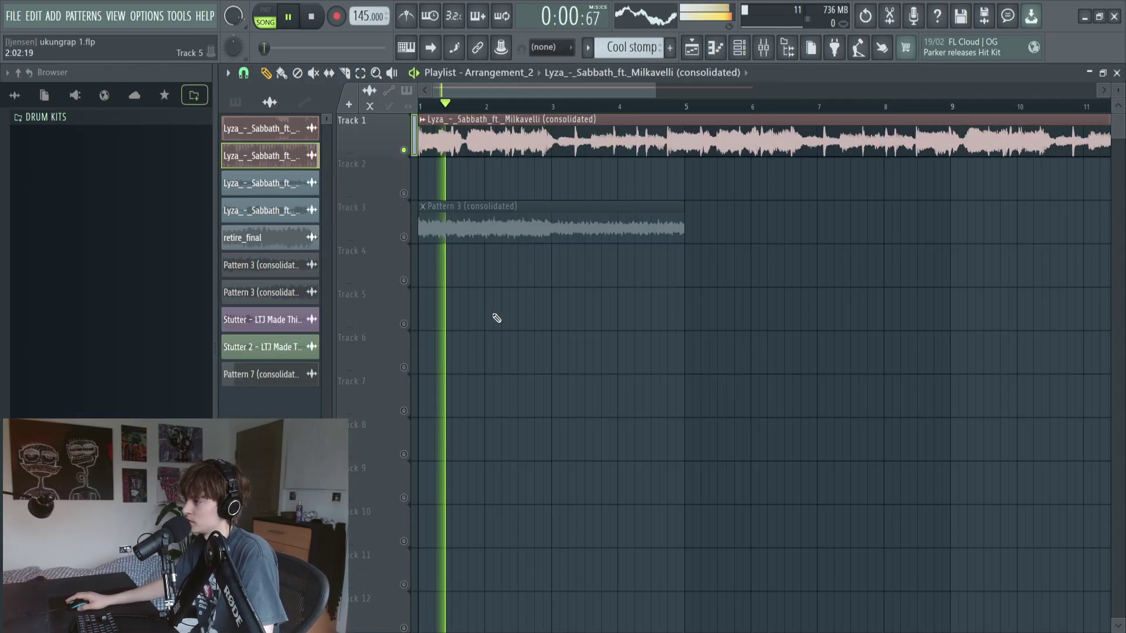
{"action": "scroll", "coordinate": [495, 319], "scroll_direction": "down", "scroll_amount": 4}
{"action": "scroll", "coordinate": [498, 315], "scroll_direction": "up", "scroll_amount": 3}
{"action": "scroll", "coordinate": [413, 273], "scroll_direction": "up", "scroll_amount": 3}
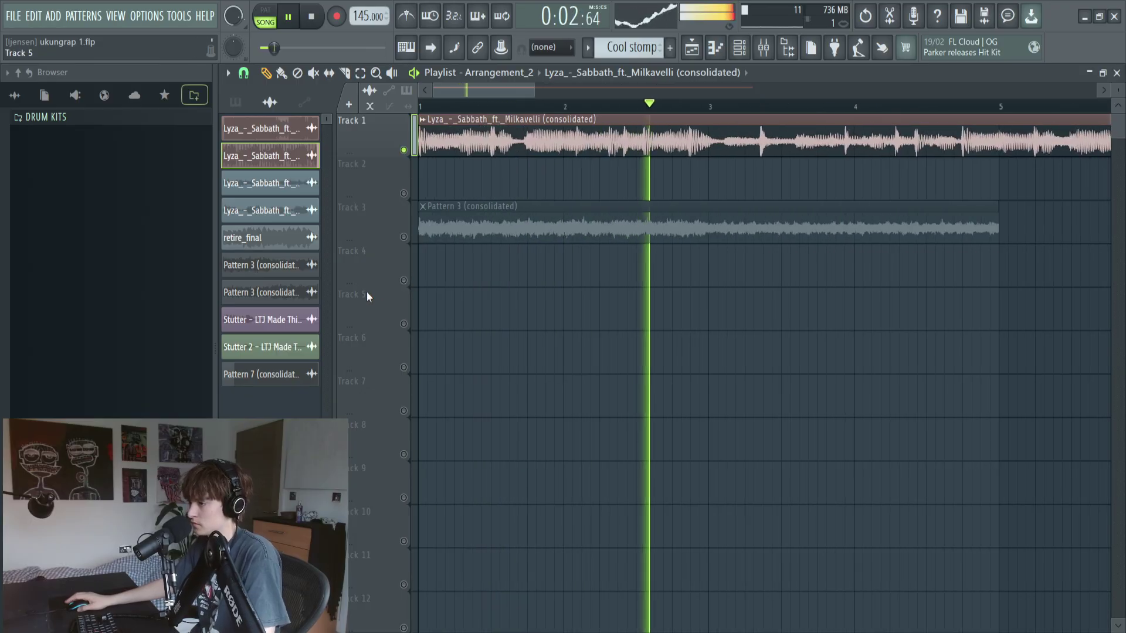
{"action": "scroll", "coordinate": [367, 291], "scroll_direction": "down", "scroll_amount": 5}
{"action": "scroll", "coordinate": [369, 289], "scroll_direction": "up", "scroll_amount": 3}
{"action": "scroll", "coordinate": [332, 292], "scroll_direction": "down", "scroll_amount": 3}
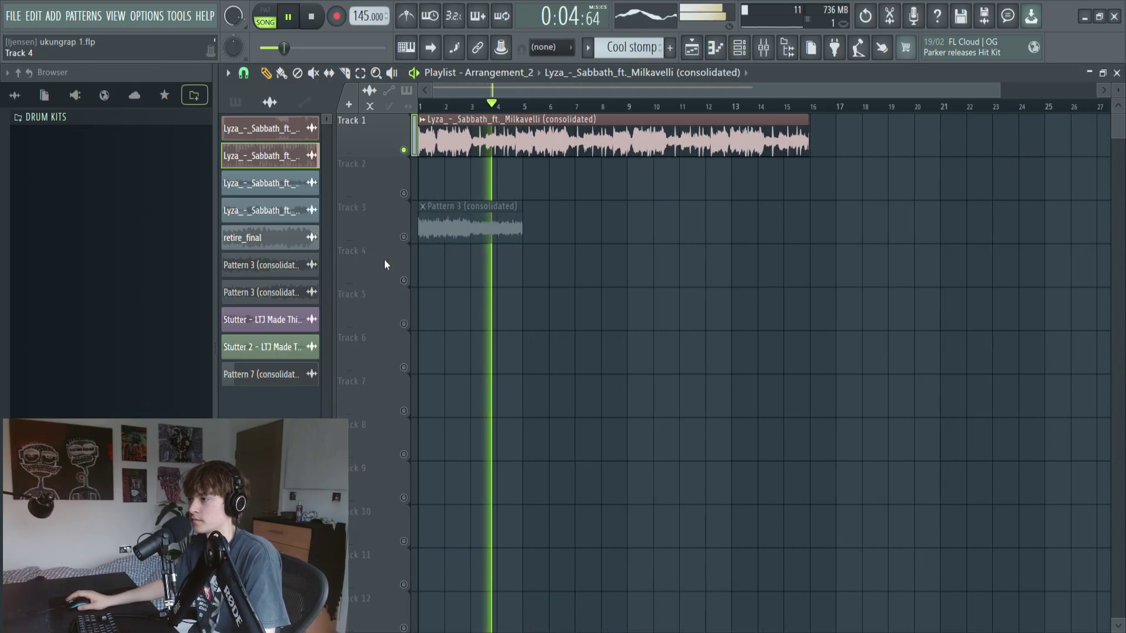
{"action": "key", "text": "space"}
{"action": "scroll", "coordinate": [455, 184], "scroll_direction": "up", "scroll_amount": 3}
{"action": "scroll", "coordinate": [425, 128], "scroll_direction": "down", "scroll_amount": 3}
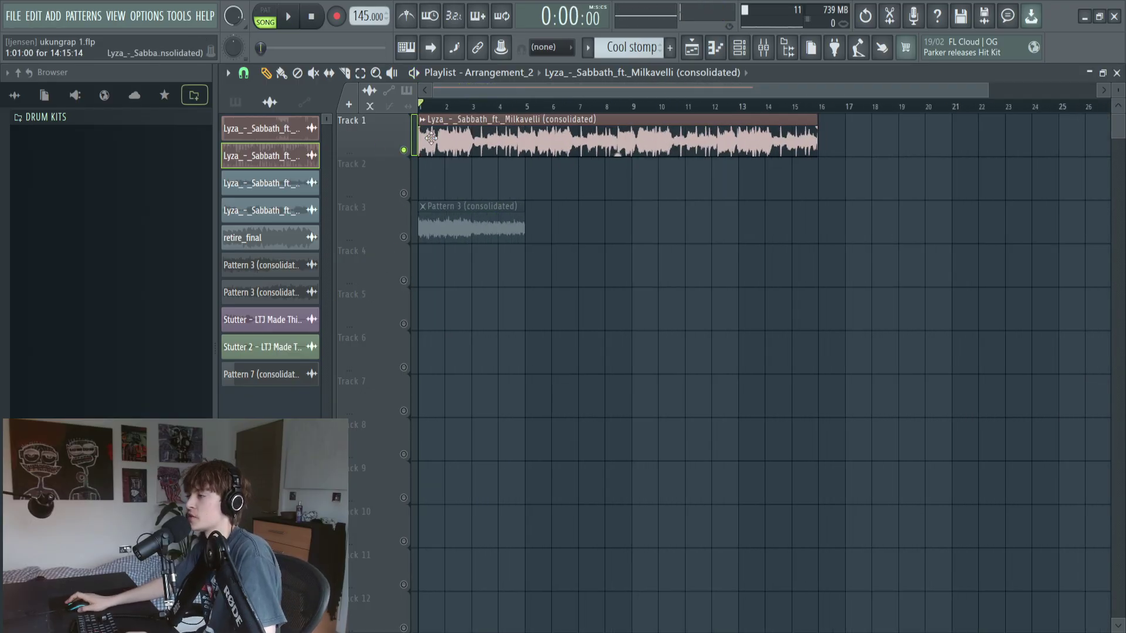
Step: Set up a stem extraction of the Track 1 clip with only Vocals enabled, and dismiss it without extracting
{"action": "left_click", "coordinate": [424, 120]}
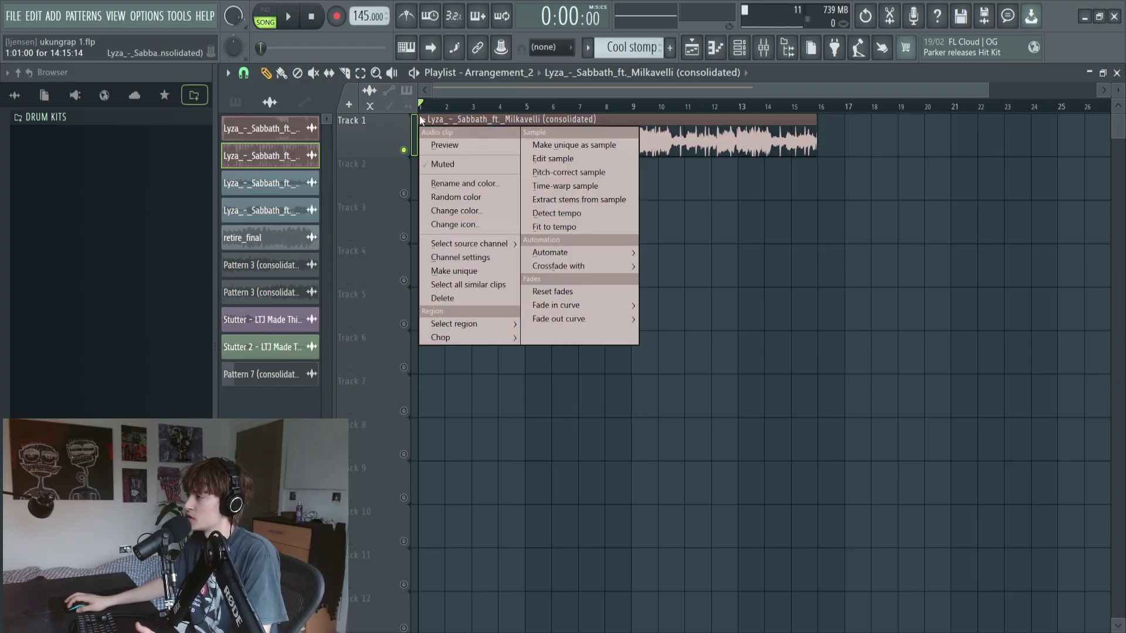
{"action": "left_click", "coordinate": [562, 200]}
{"action": "key", "text": "Escape"}
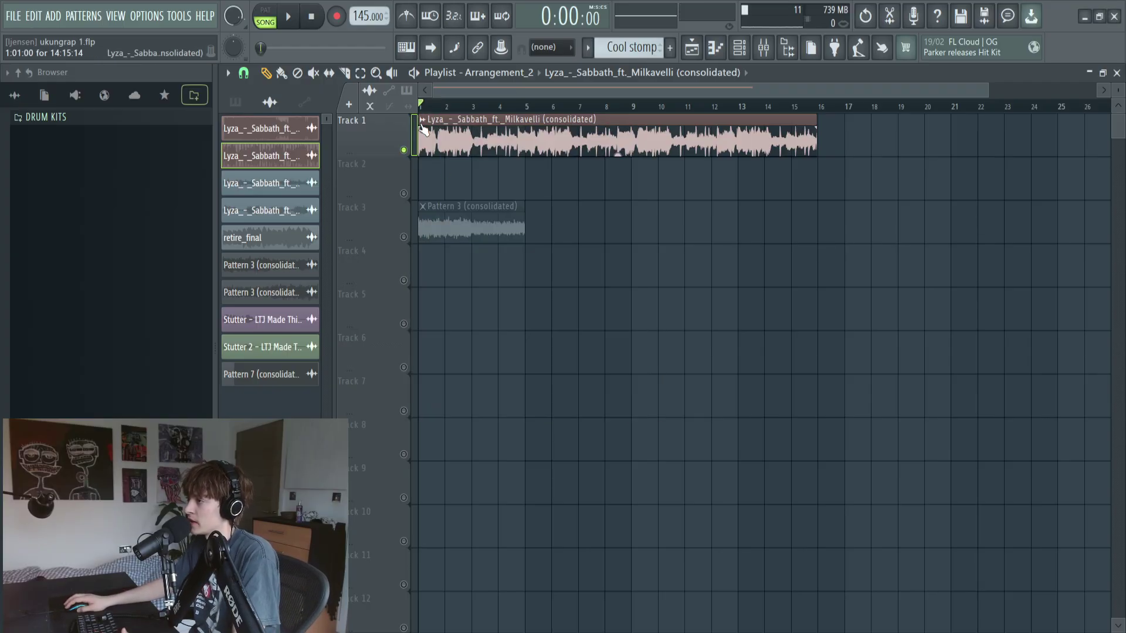
{"action": "left_click", "coordinate": [423, 120]}
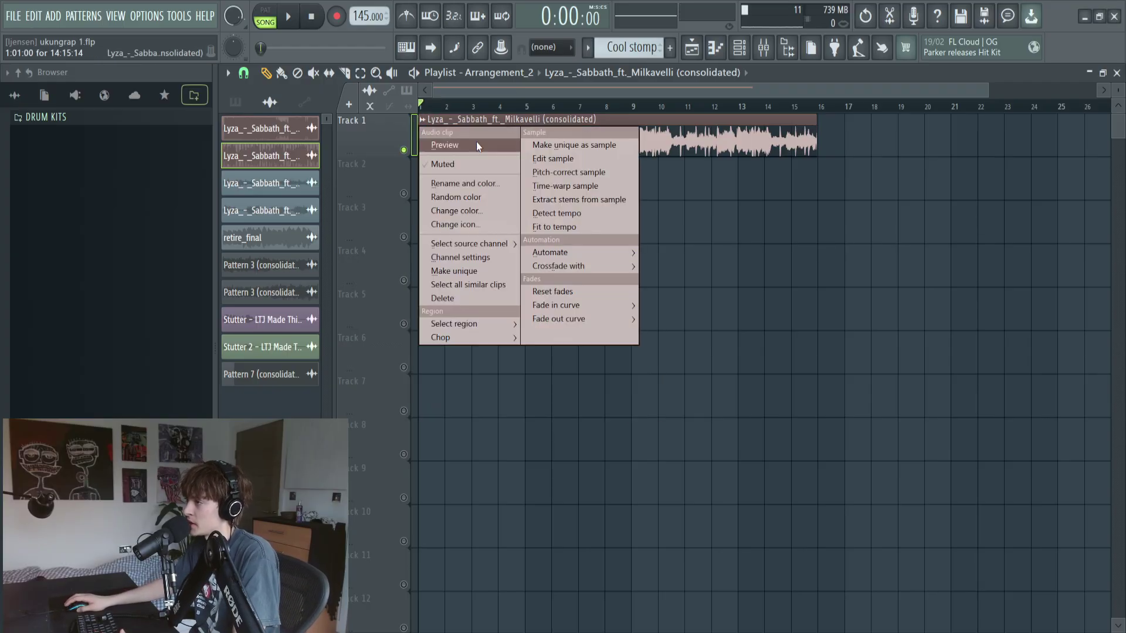
{"action": "left_click", "coordinate": [575, 200]}
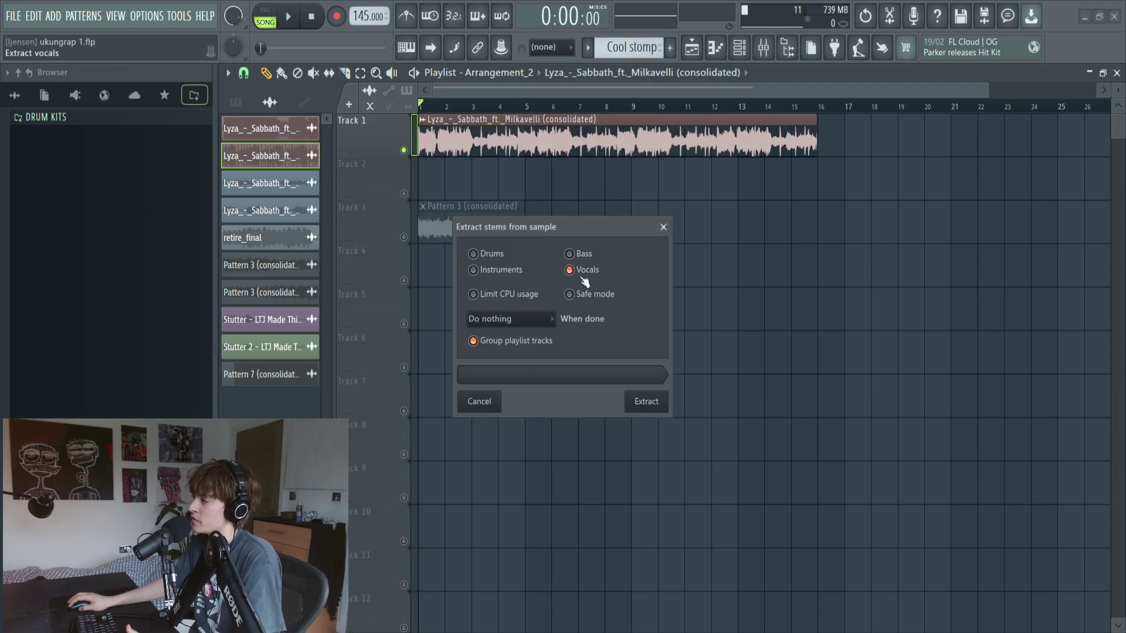
{"action": "left_click", "coordinate": [663, 227]}
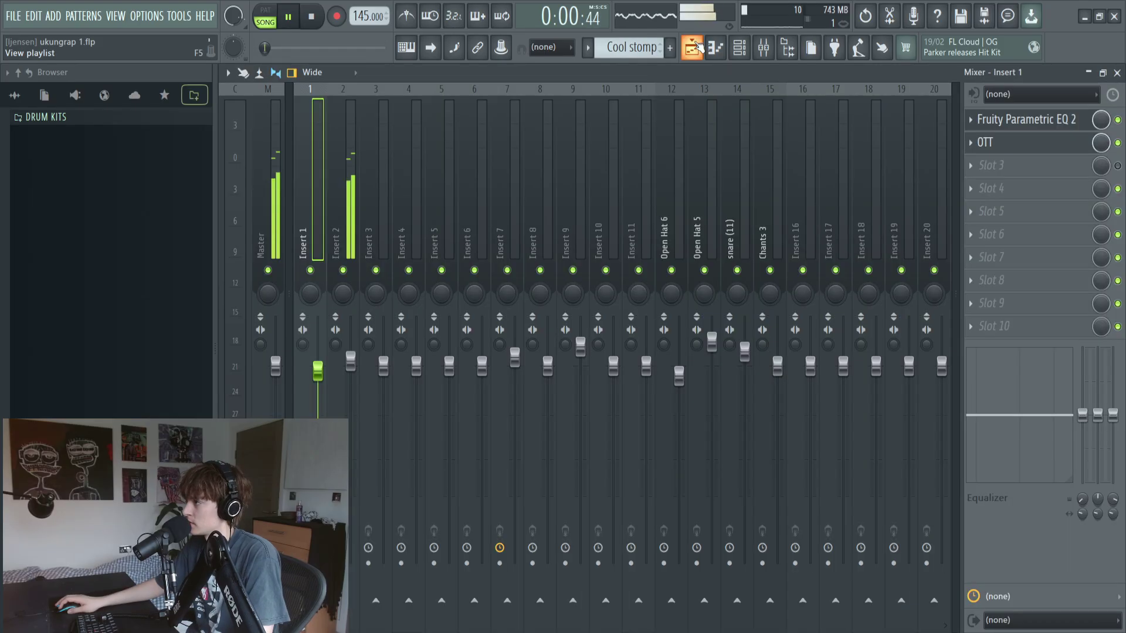
Step: Stop the vocals playback, move the Pattern 3 (consolidated) clip down to Track 4, and solo the chops on Track 2
{"action": "left_click", "coordinate": [696, 46]}
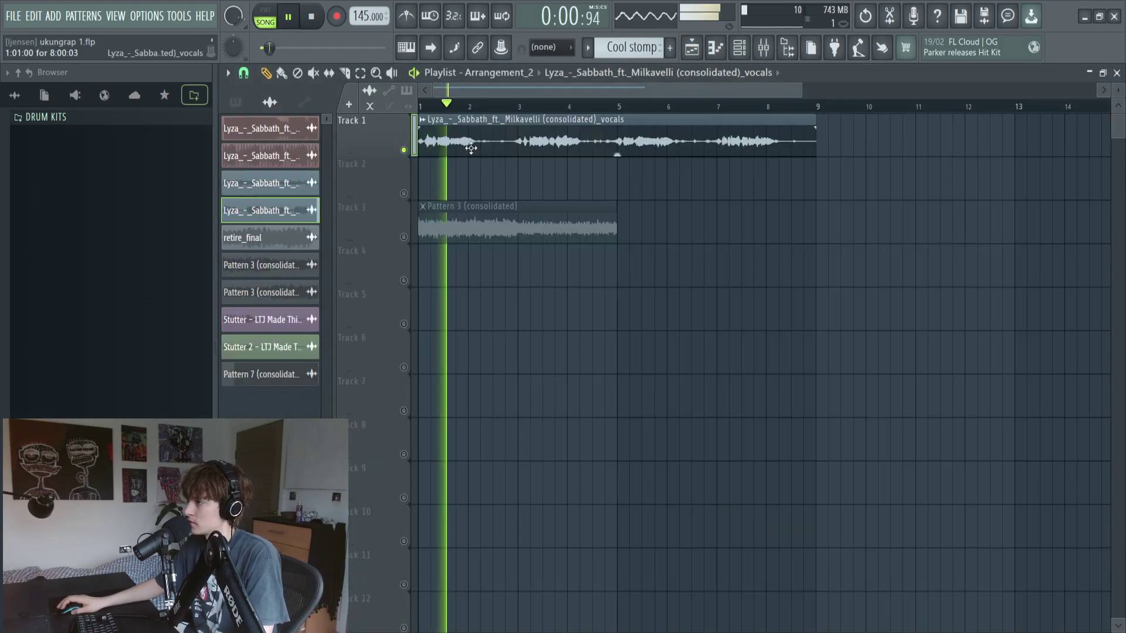
{"action": "key", "text": "space"}
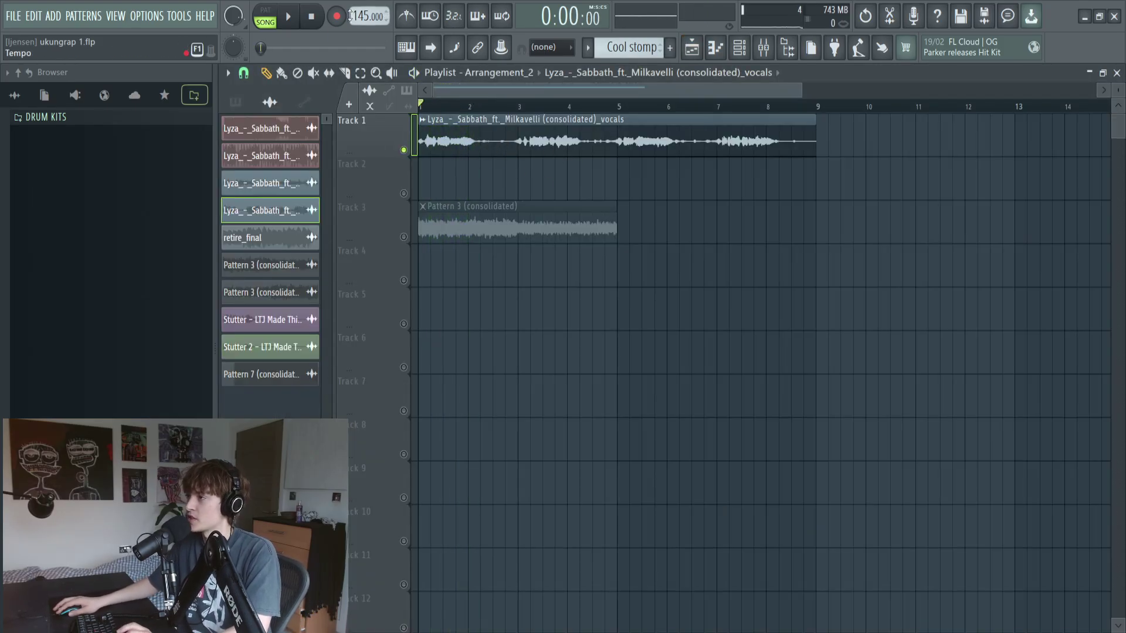
{"action": "left_click_drag", "start_coordinate": [457, 204], "coordinate": [496, 286]}
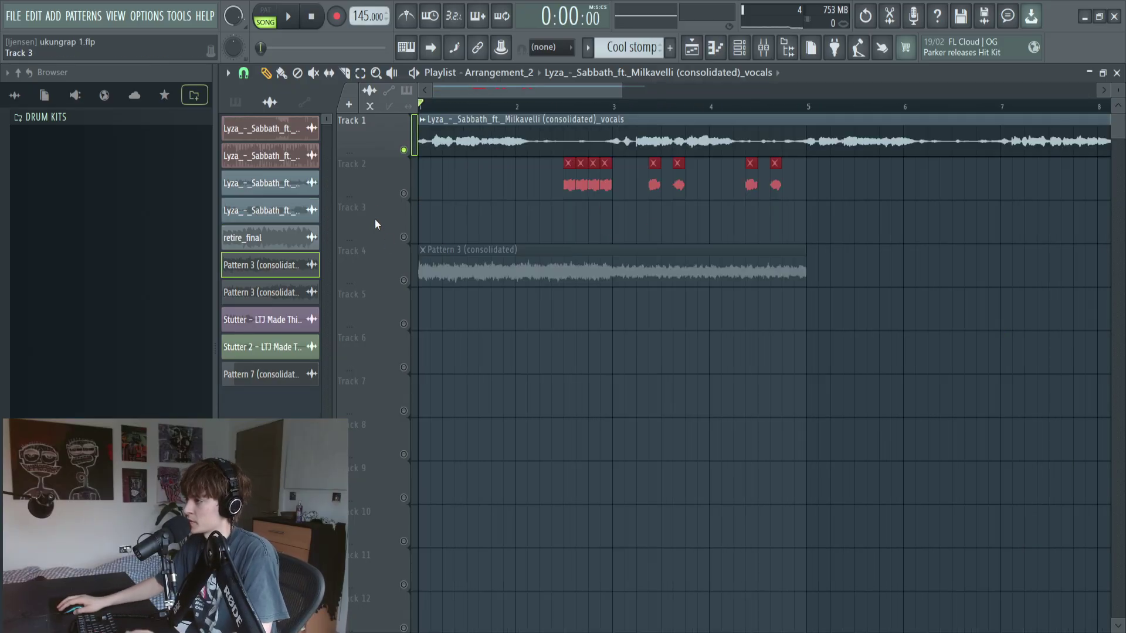
{"action": "right_click", "coordinate": [402, 193]}
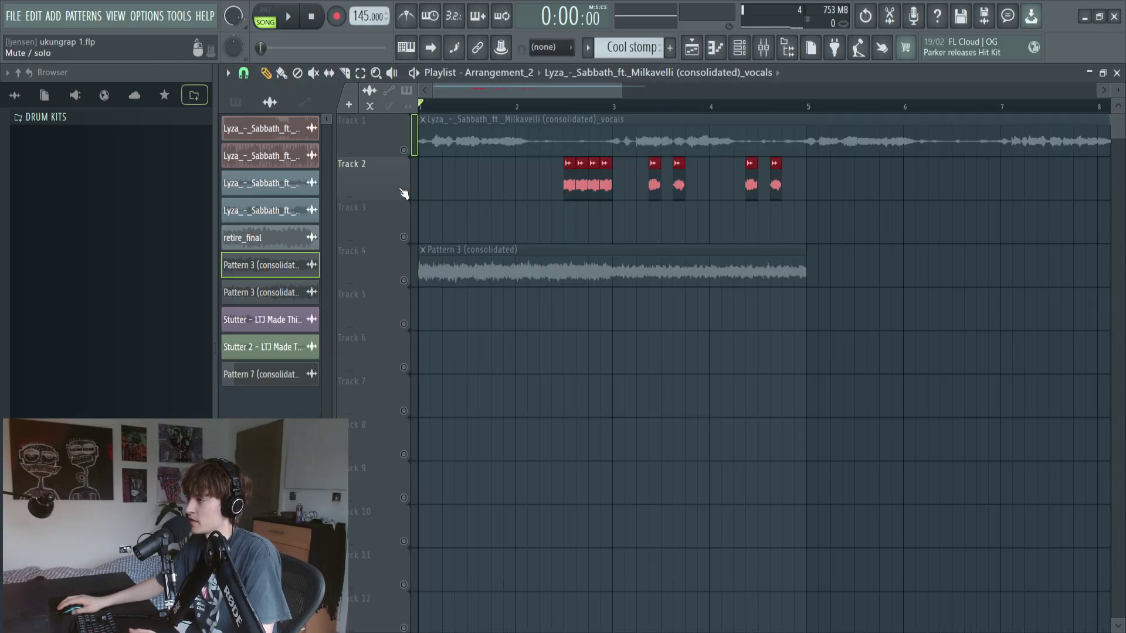
{"action": "scroll", "coordinate": [604, 234], "scroll_direction": "up", "scroll_amount": 2}
{"action": "scroll", "coordinate": [490, 184], "scroll_direction": "down", "scroll_amount": 4}
{"action": "scroll", "coordinate": [491, 183], "scroll_direction": "up", "scroll_amount": 2}
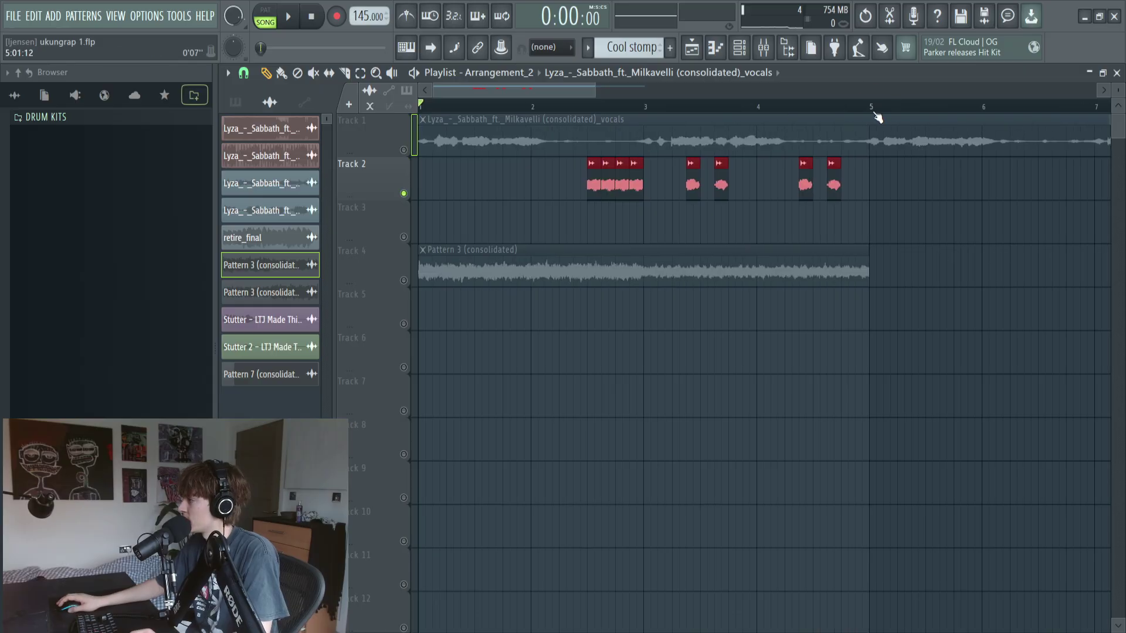
Step: Remove the vocals clip from Track 1 and play the soloed vocal chops within bars 1 to 5
{"action": "key", "text": "ctrl+a"}
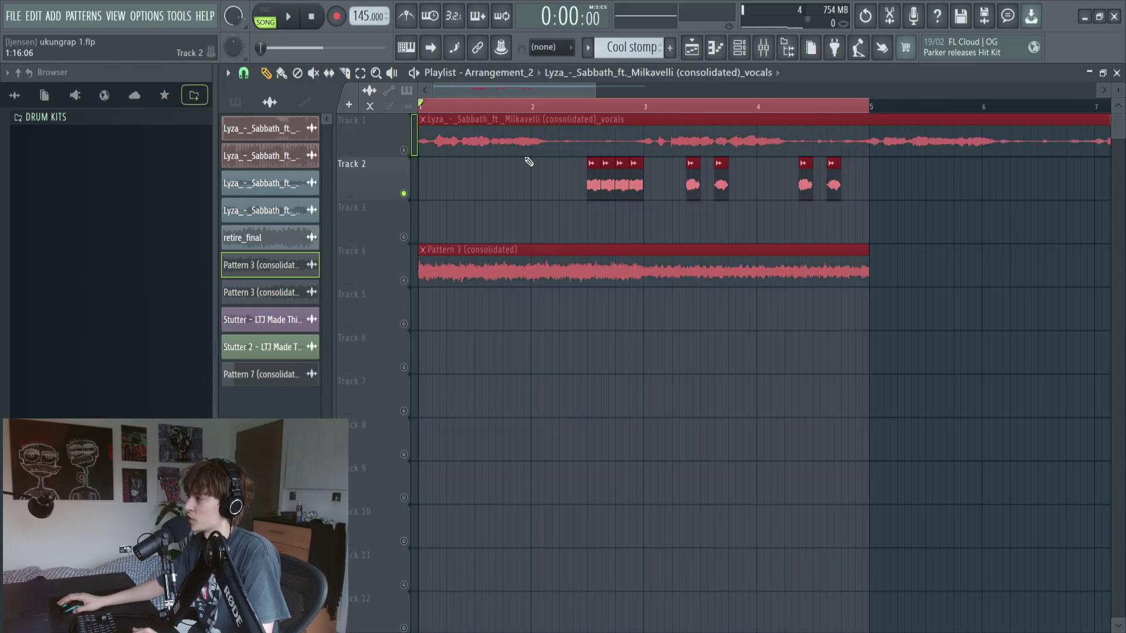
{"action": "left_click_drag", "start_coordinate": [526, 158], "coordinate": [1000, 201]}
{"action": "left_click", "coordinate": [646, 258]}
{"action": "key", "text": "space"}
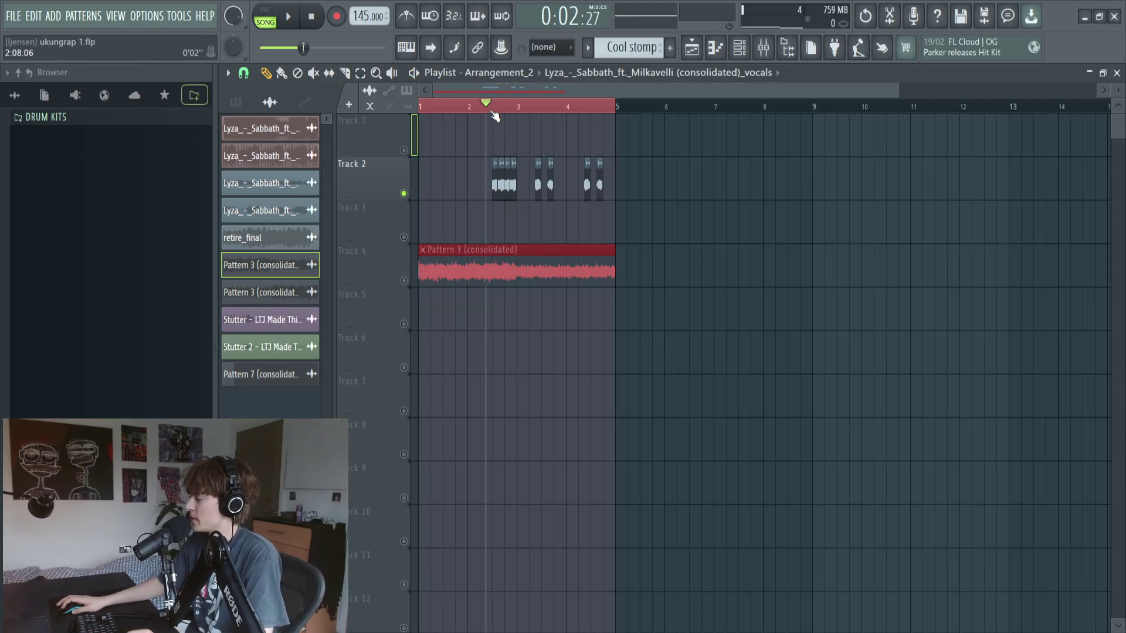
Step: Set the playback position just before the first vocal chop, clear the time selection, and select all chops on Track 2
{"action": "left_click", "coordinate": [493, 108]}
{"action": "key", "text": "ctrl+d"}
{"action": "scroll", "coordinate": [487, 158], "scroll_direction": "up", "scroll_amount": 3}
{"action": "left_click_drag", "start_coordinate": [447, 176], "coordinate": [968, 181]}
Step: Inspect the Spaced Out and Fruity Parametric EQ 2 settings on mixer Insert 2, then return to the playlist
{"action": "key", "text": "F9"}
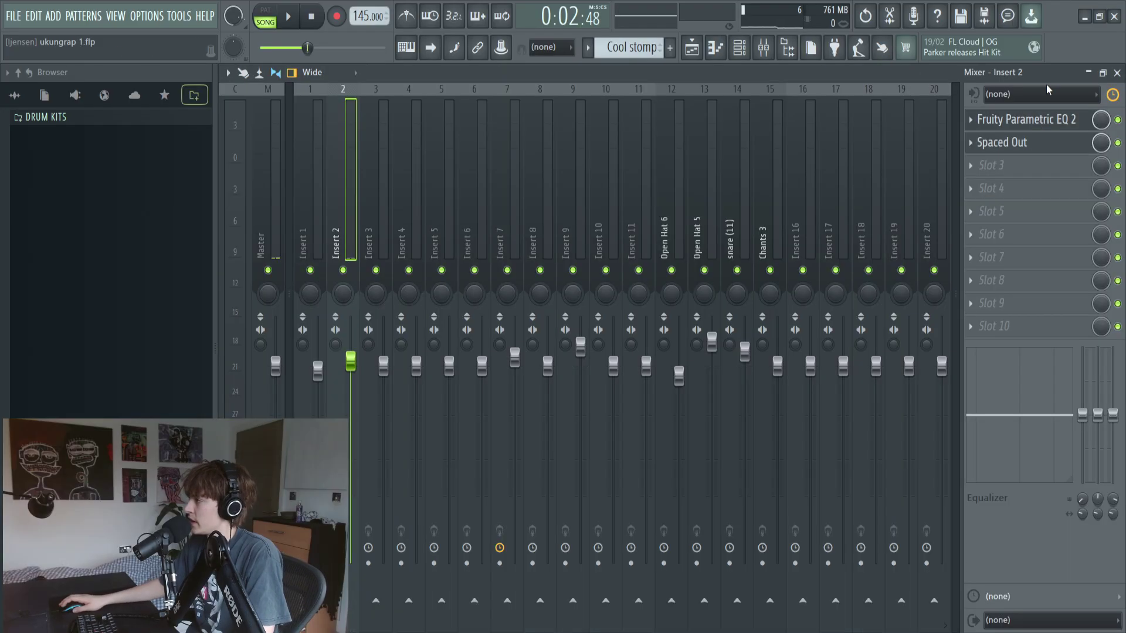
{"action": "left_click", "coordinate": [1018, 161]}
{"action": "left_click", "coordinate": [1026, 148]}
{"action": "left_click", "coordinate": [1028, 152]}
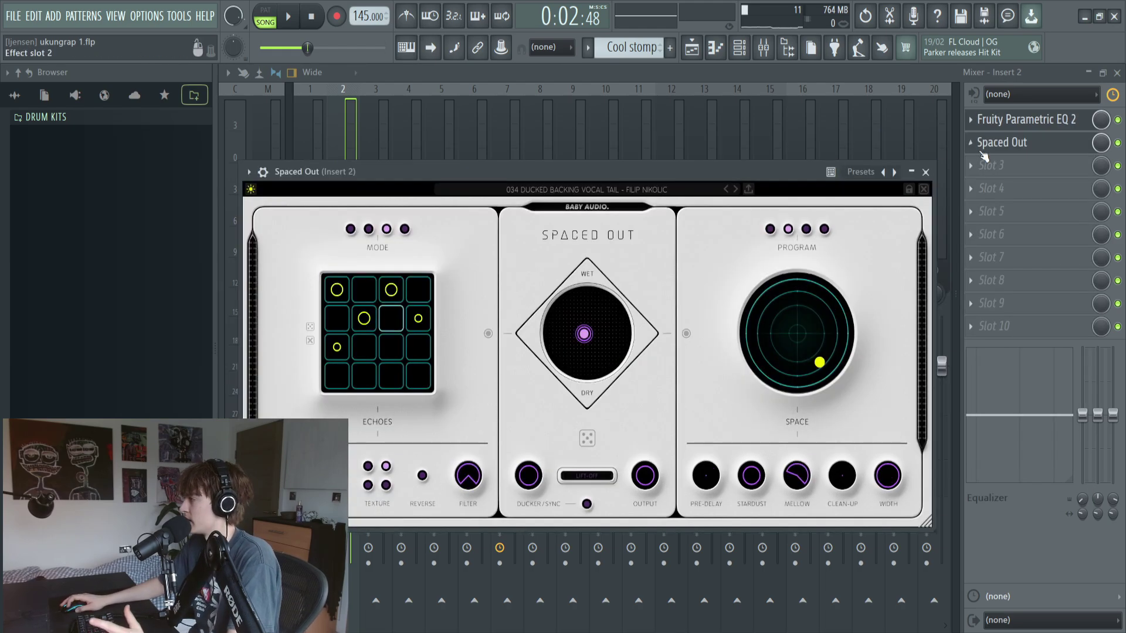
{"action": "left_click", "coordinate": [1015, 143]}
{"action": "left_click", "coordinate": [1015, 119]}
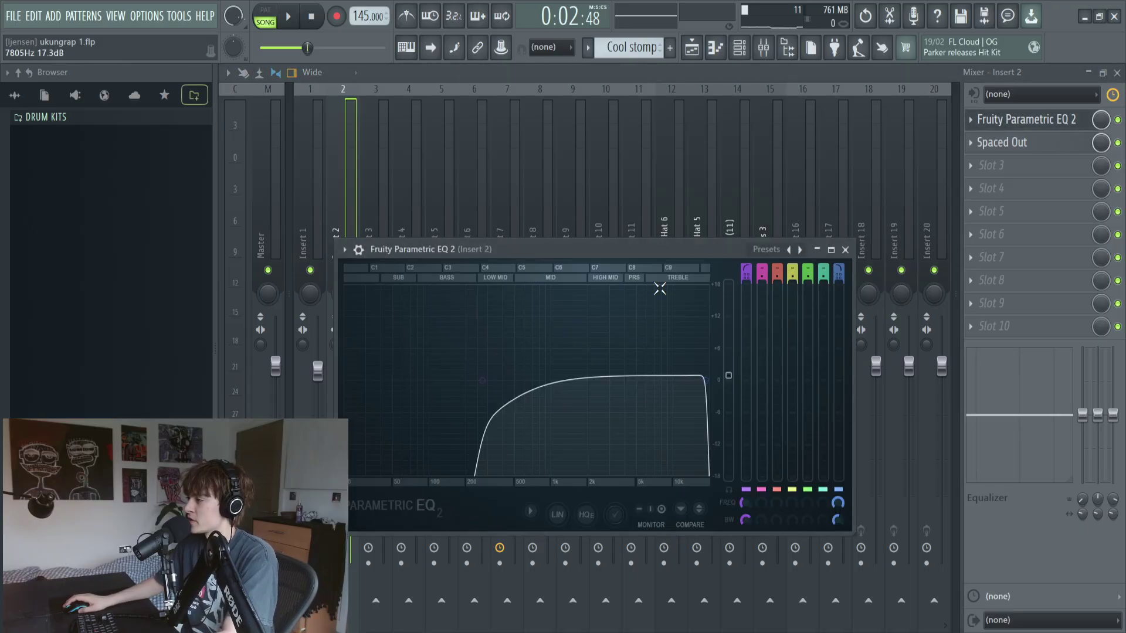
{"action": "left_click_drag", "start_coordinate": [516, 248], "coordinate": [616, 206]}
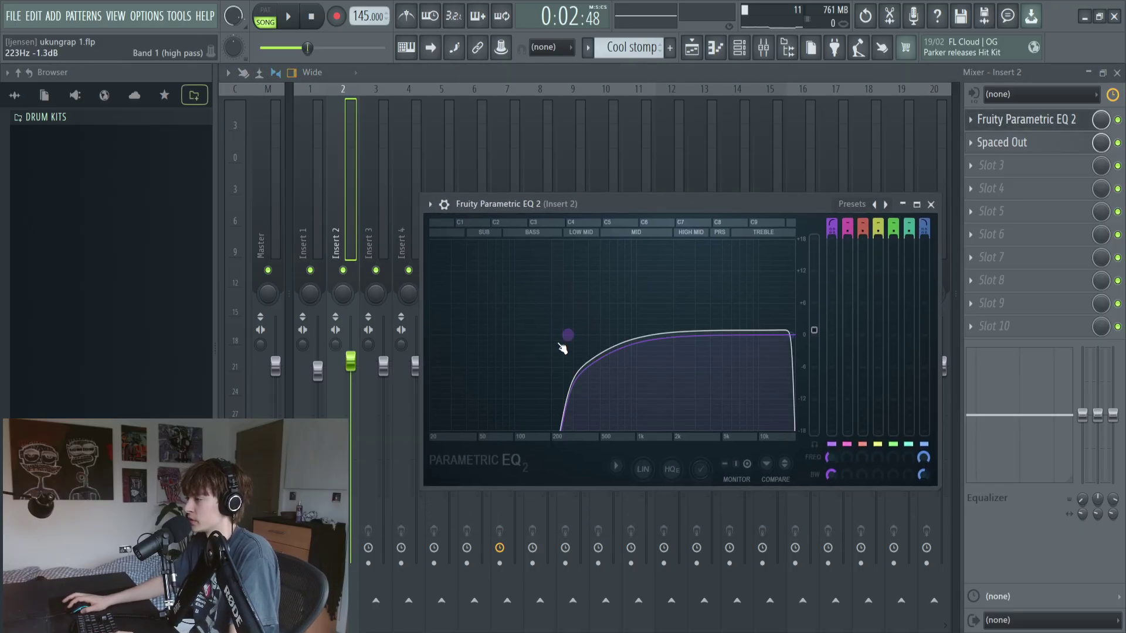
{"action": "key", "text": "F5"}
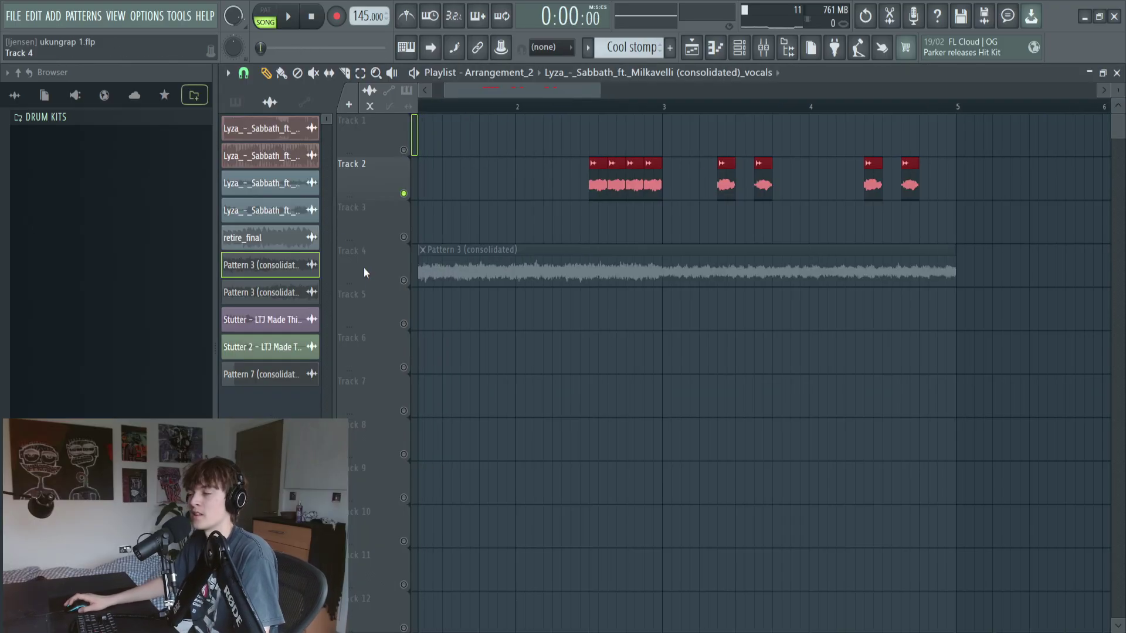
Step: Turn off soloing so every track is audible, and select the Pattern 3 (consolidated) clip on Track 4
{"action": "right_click", "coordinate": [404, 281]}
{"action": "right_click", "coordinate": [405, 281]}
{"action": "left_click_drag", "start_coordinate": [434, 258], "coordinate": [749, 342]}
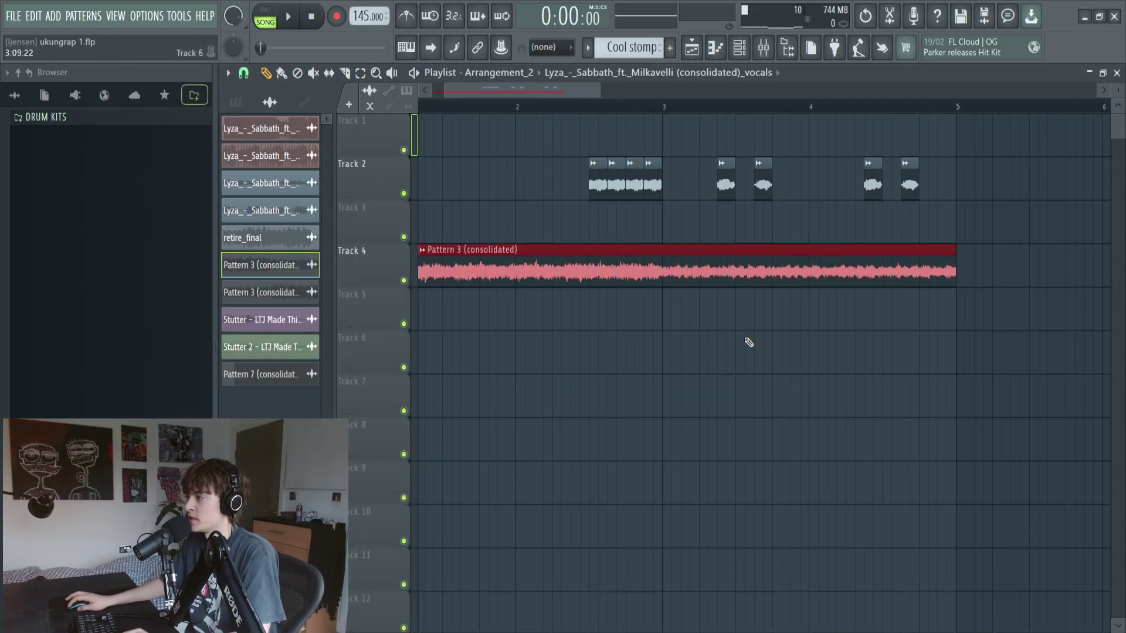
Step: Play the Pattern 3 (consolidated) sample with the vocal chops, and open the clip's channel settings to inspect its declicking mode
{"action": "left_click", "coordinate": [442, 246]}
{"action": "key", "text": "space"}
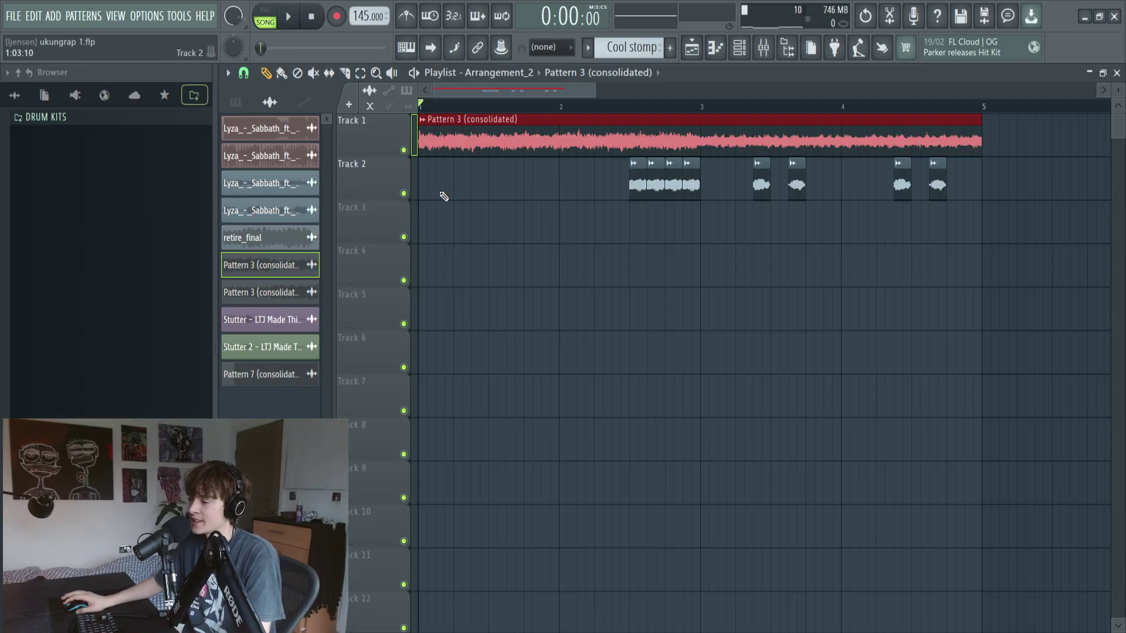
{"action": "scroll", "coordinate": [444, 197], "scroll_direction": "up", "scroll_amount": 4}
{"action": "double_click", "coordinate": [474, 138]}
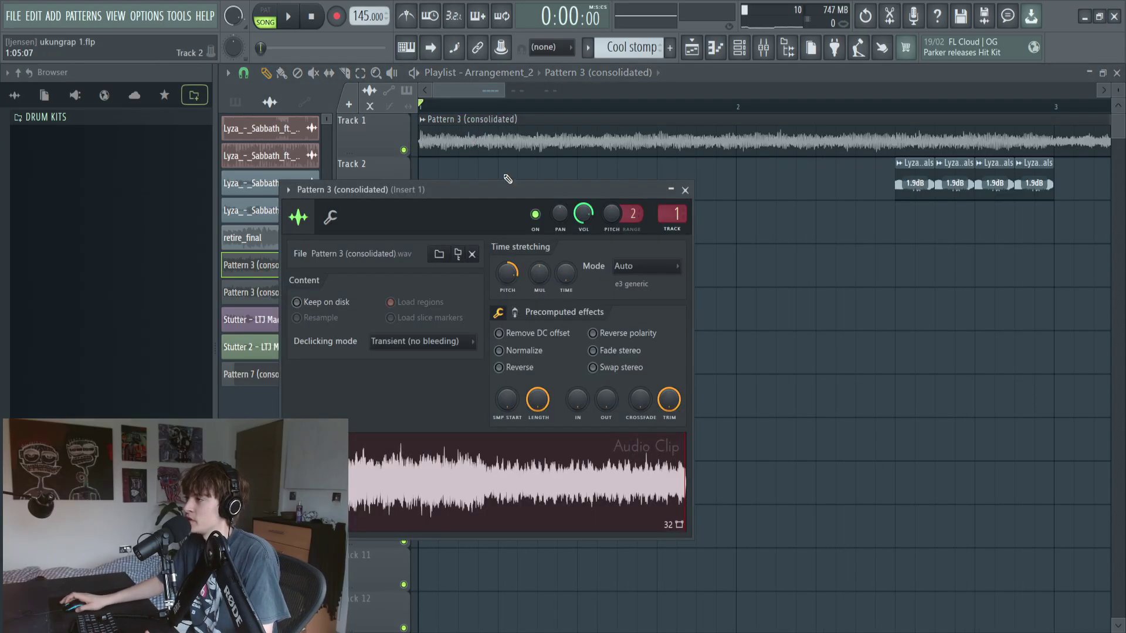
{"action": "left_click_drag", "start_coordinate": [396, 192], "coordinate": [500, 164]}
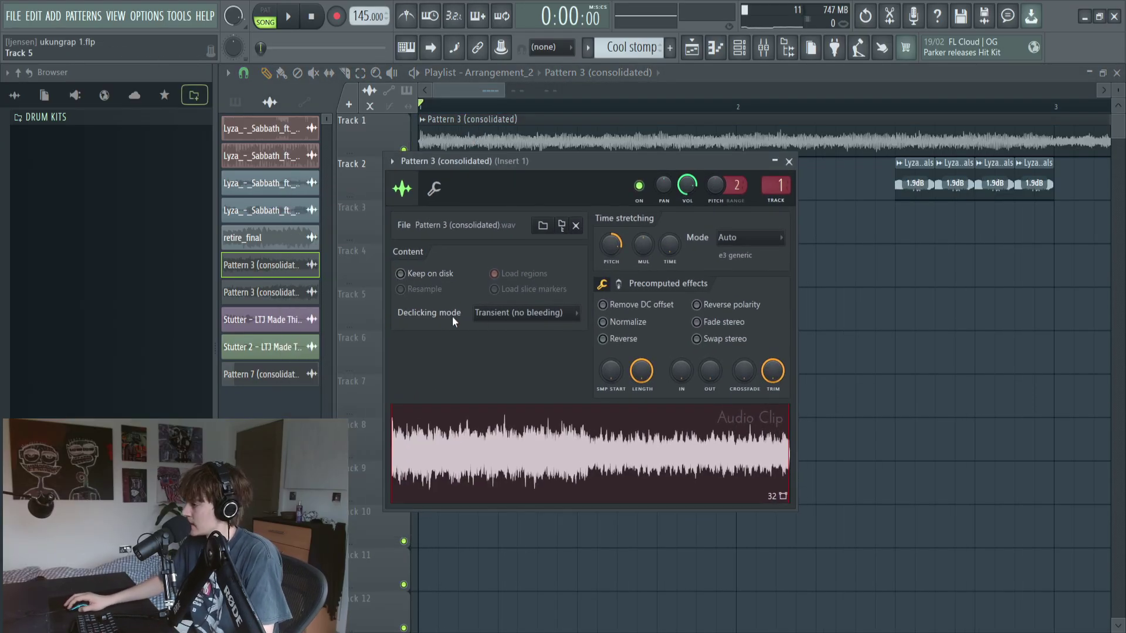
{"action": "left_click", "coordinate": [476, 313]}
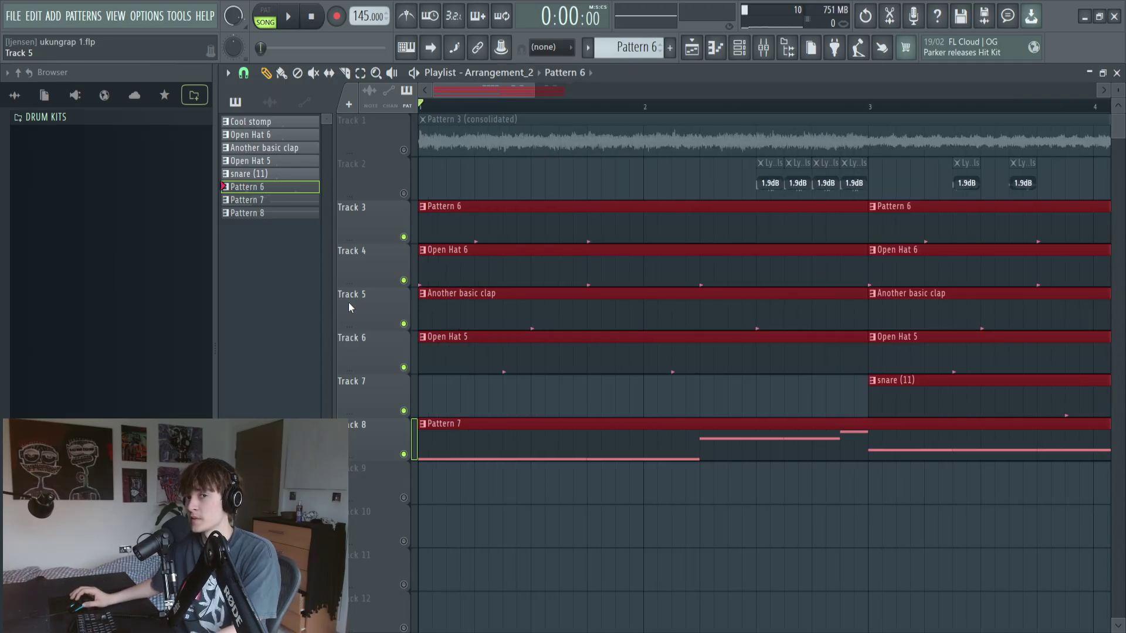
Step: Mute the Pattern 7 track and play the drum patterns on Tracks 3 to 7 through bars 1 to 5
{"action": "left_click", "coordinate": [403, 454]}
{"action": "scroll", "coordinate": [583, 608], "scroll_direction": "down", "scroll_amount": 3}
{"action": "key", "text": "space"}
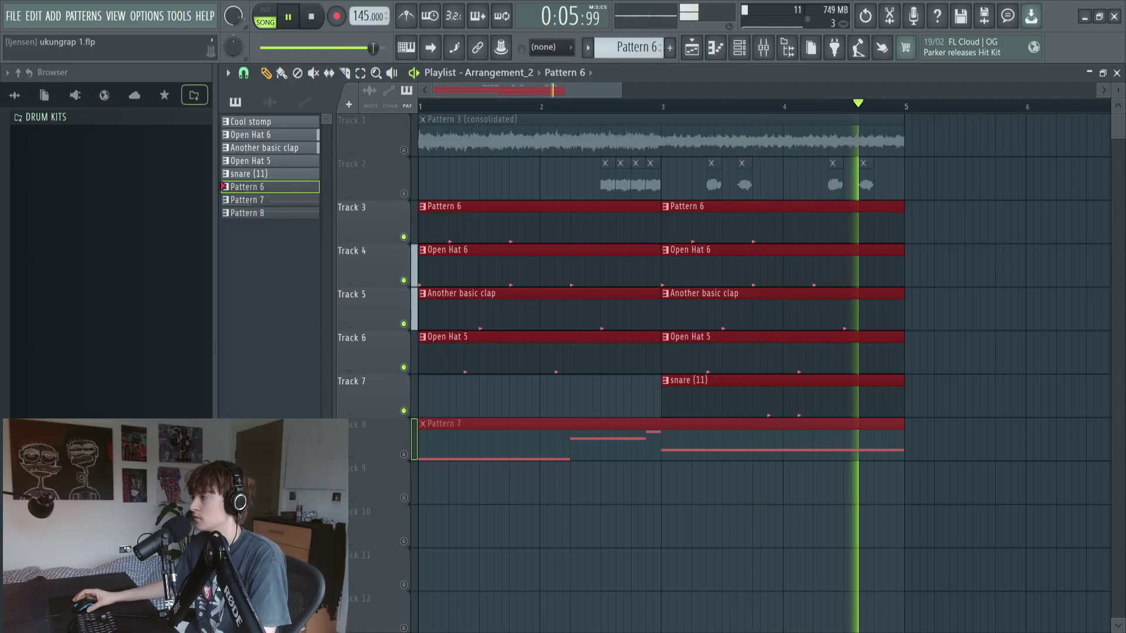
{"action": "left_click", "coordinate": [313, 23]}
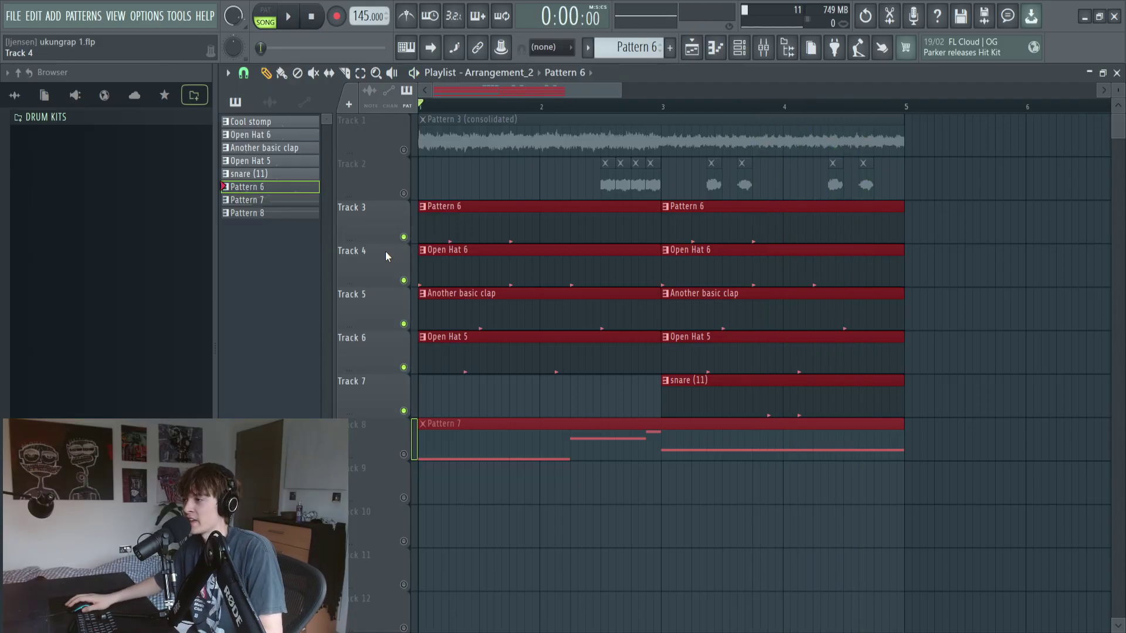
Step: Solo Track 4 and play the Open Hat 6 pattern on its own
{"action": "right_click", "coordinate": [403, 280]}
{"action": "right_click", "coordinate": [404, 281]}
{"action": "right_click", "coordinate": [403, 281]}
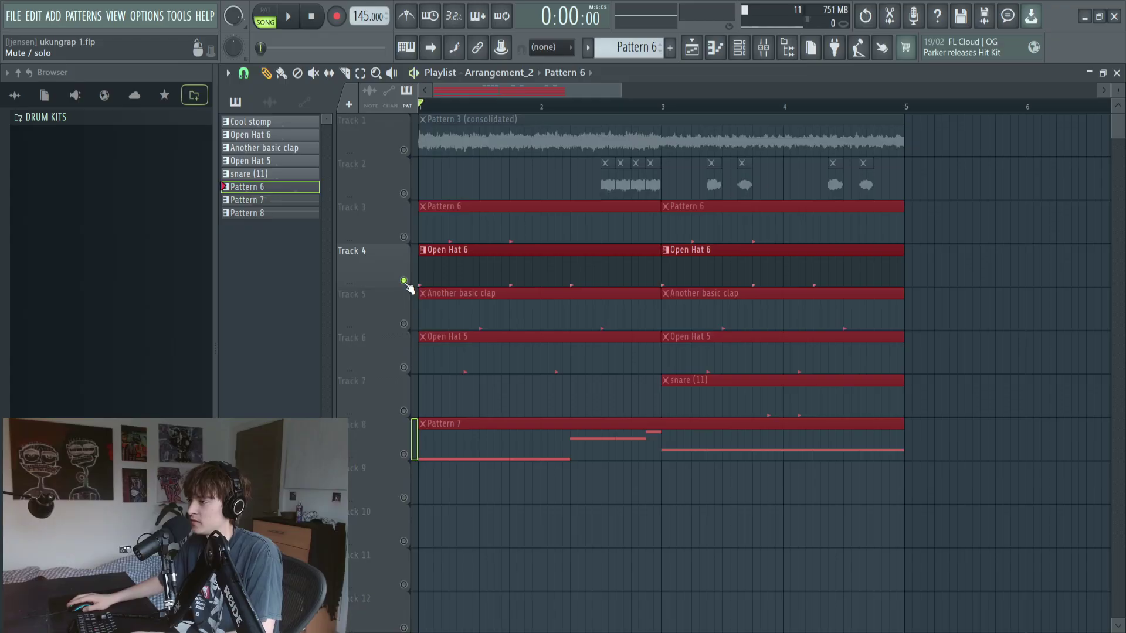
{"action": "key", "text": "space"}
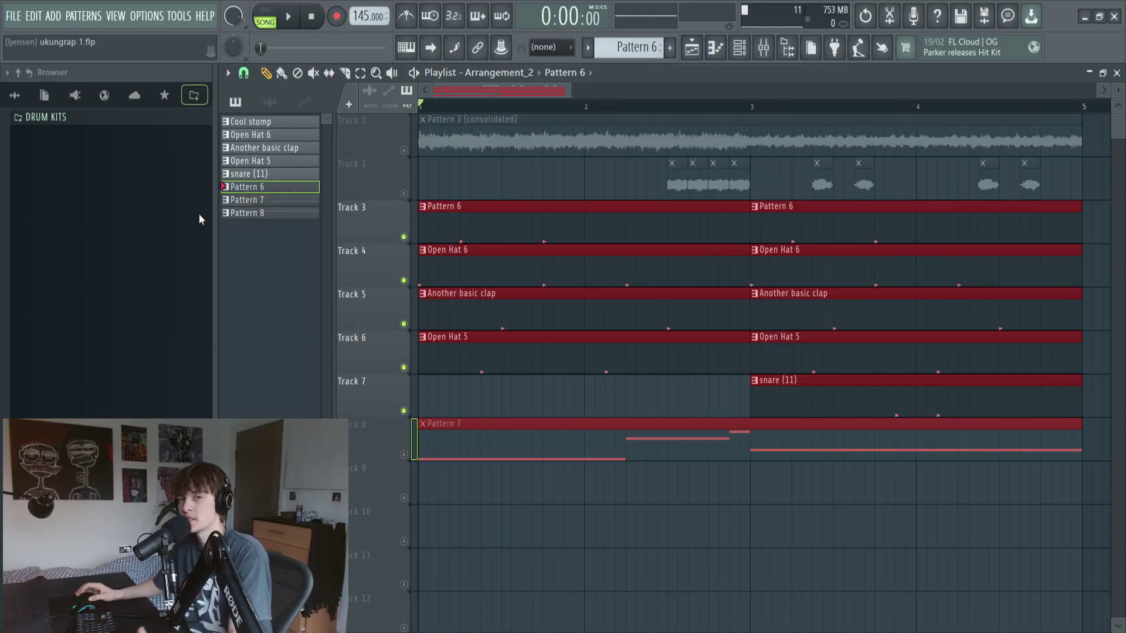
Step: Inspect the Open Hat 6 channel in the mixer and the Fruity Soft Clipper settings on the Master
{"action": "left_click", "coordinate": [764, 50]}
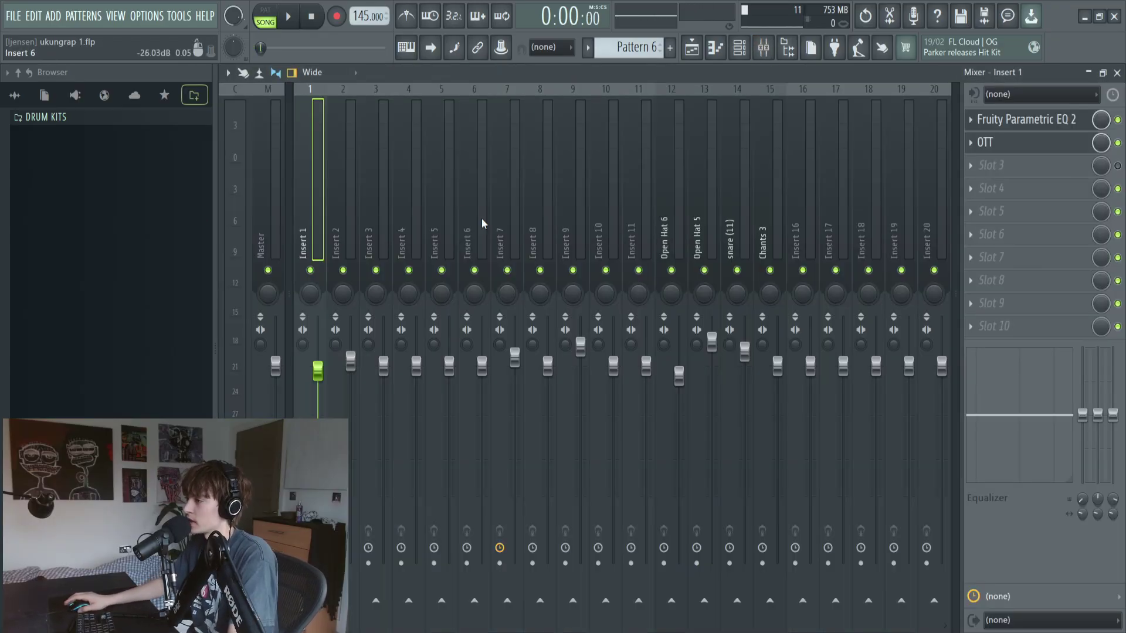
{"action": "left_click", "coordinate": [669, 193]}
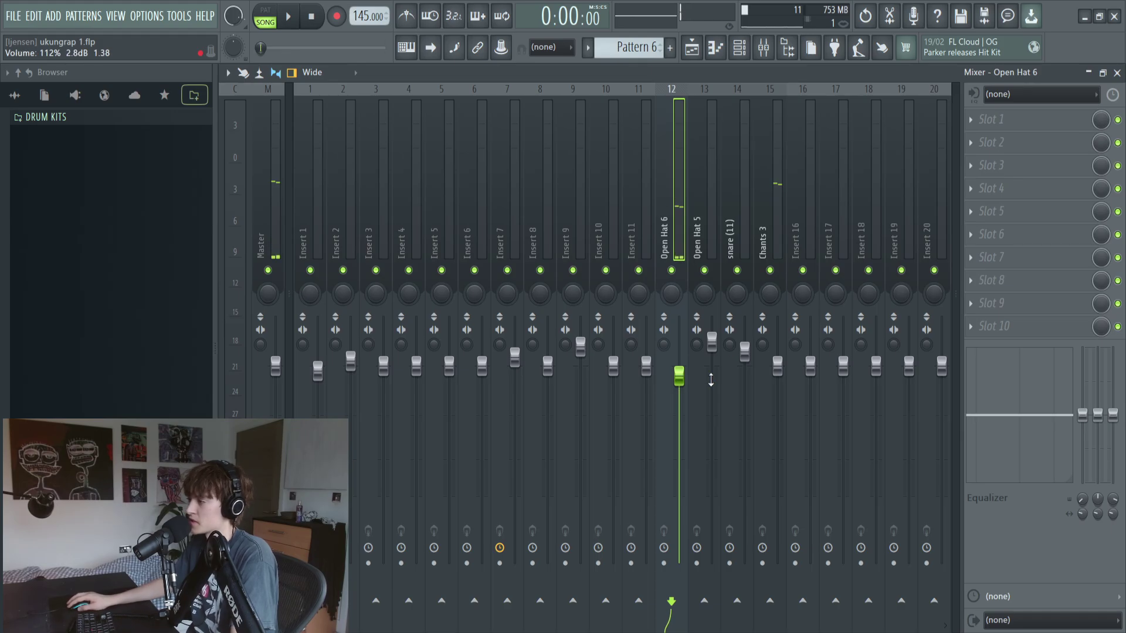
{"action": "left_click", "coordinate": [276, 214]}
{"action": "left_click", "coordinate": [1048, 328]}
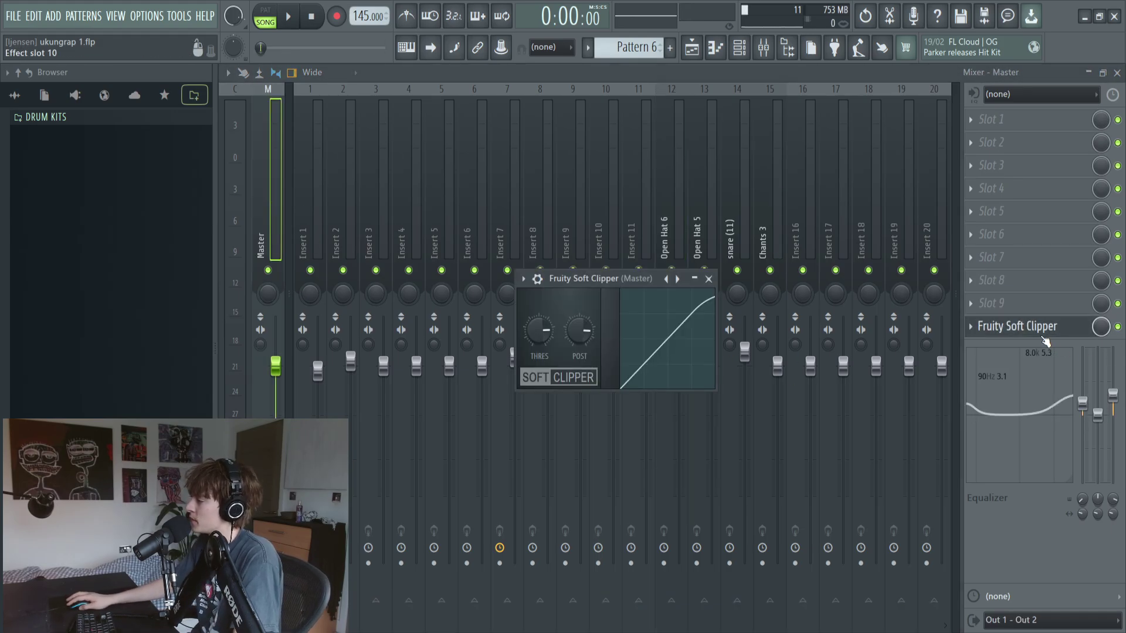
{"action": "left_click", "coordinate": [1049, 327]}
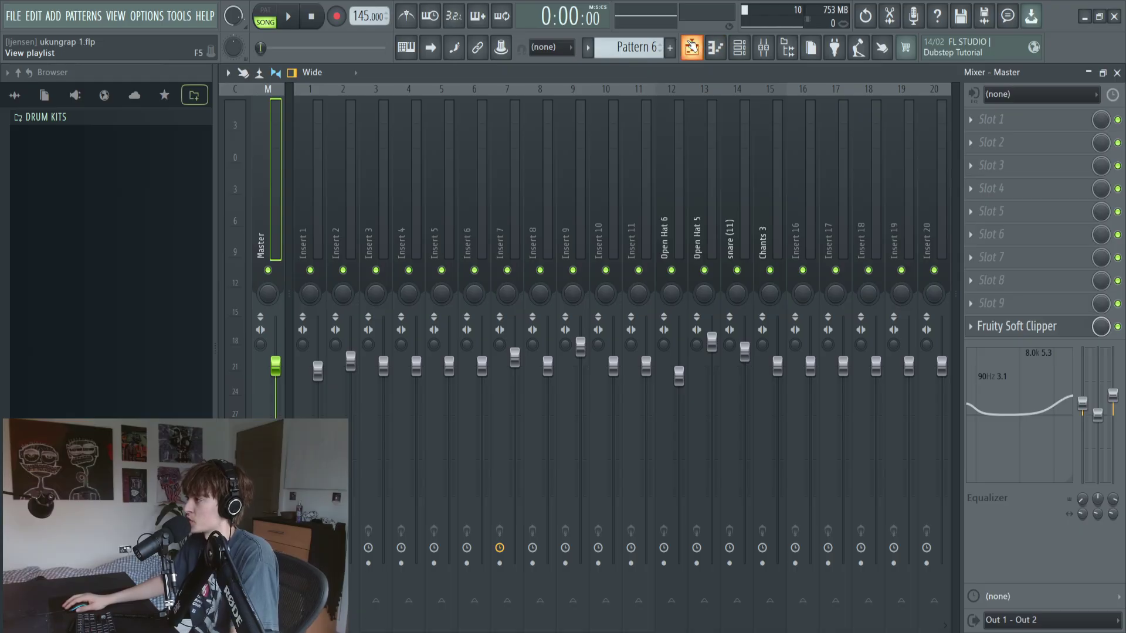
Step: Open Pattern 7's 808 notes in the piano roll, play them in pattern mode, and return to the playlist
{"action": "key", "text": "F5"}
{"action": "double_click", "coordinate": [611, 454]}
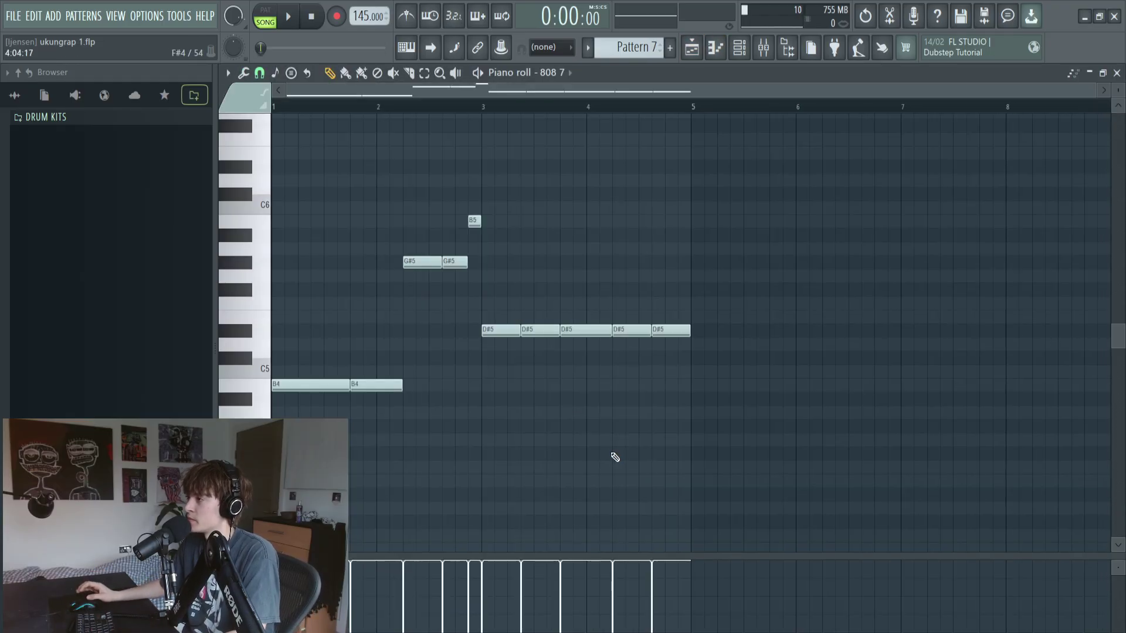
{"action": "left_click", "coordinate": [265, 16]}
{"action": "key", "text": "space"}
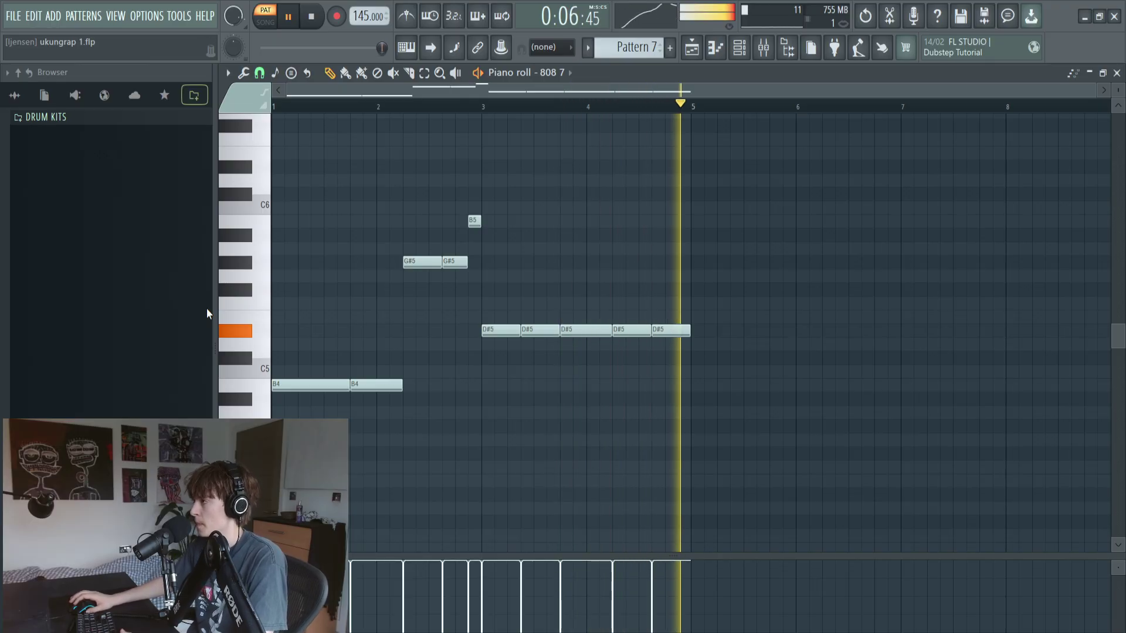
{"action": "key", "text": "space"}
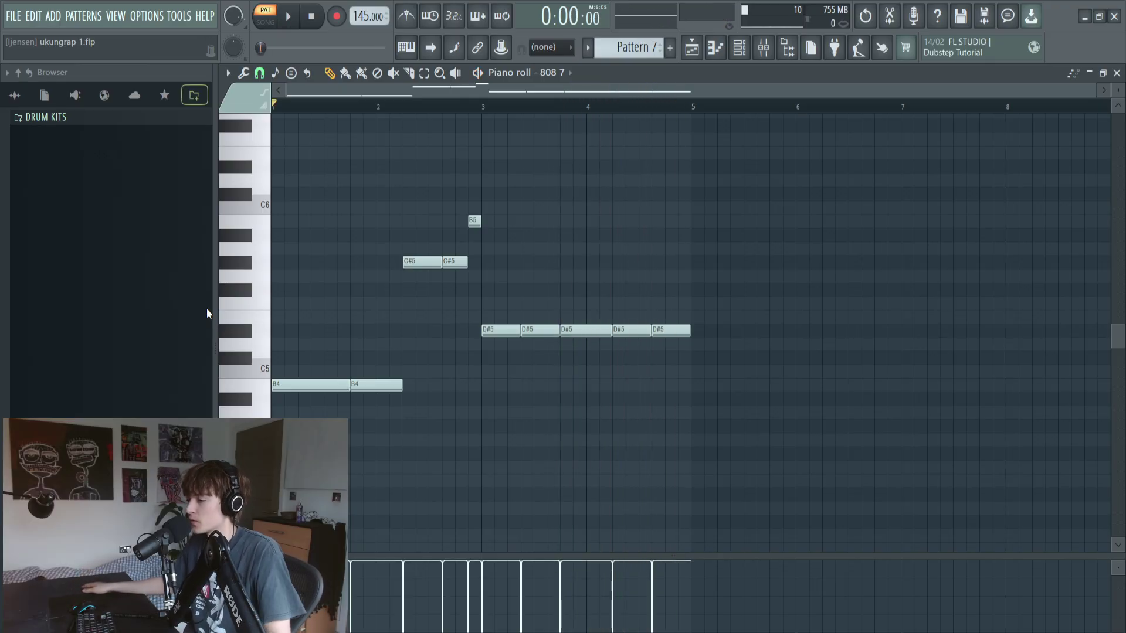
{"action": "key", "text": "F5"}
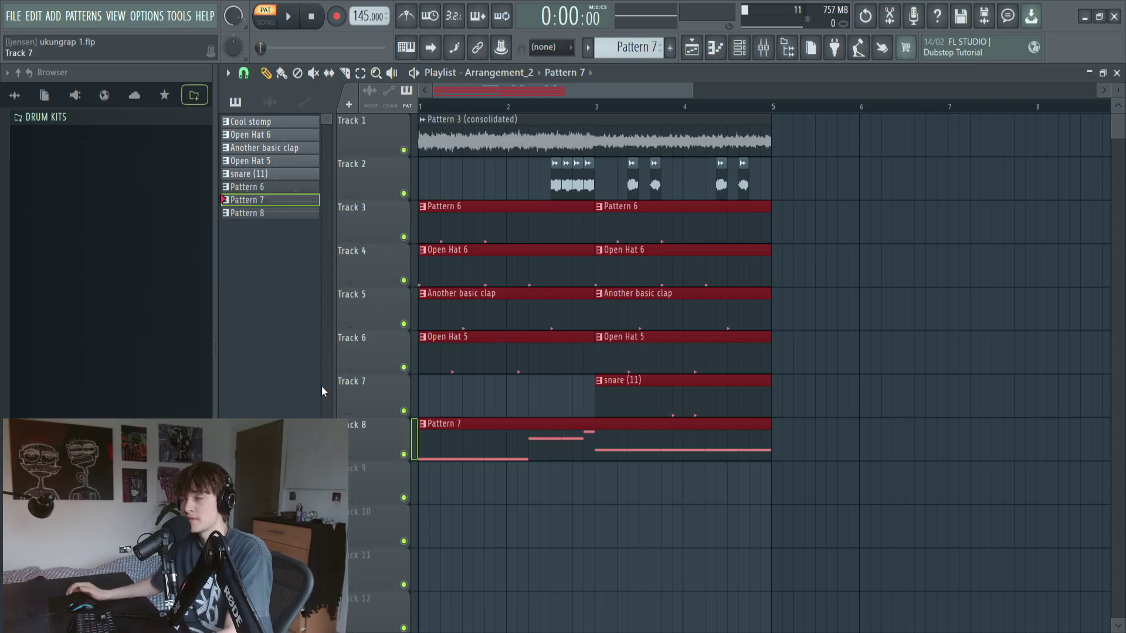